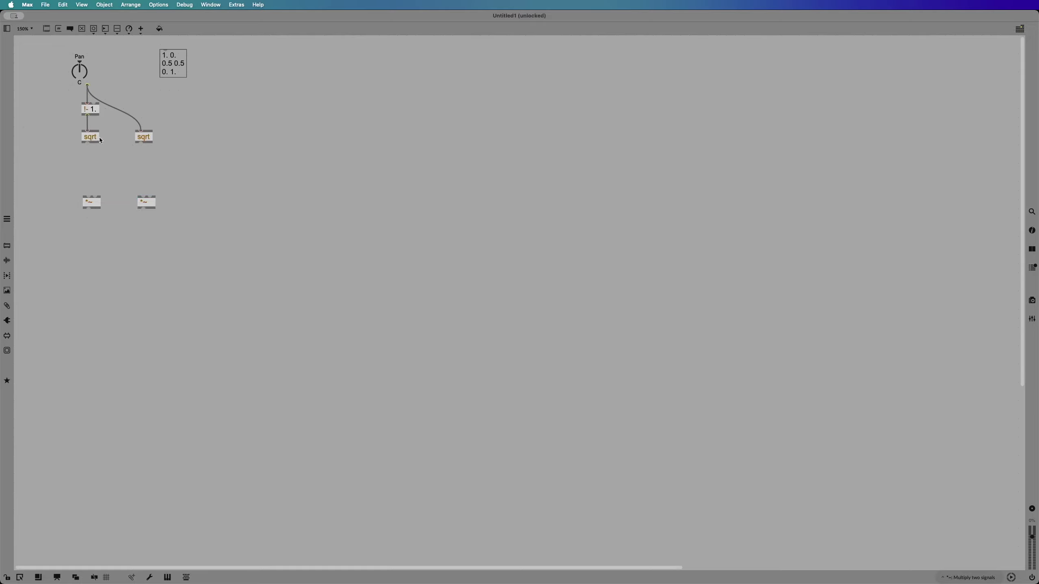
# Connect each sqrt object to the *~ object below it and try out the Pan dial with the patch locked
pyautogui.moveTo(88, 143); pyautogui.dragTo(88, 184)
pyautogui.moveTo(142, 144); pyautogui.dragTo(96, 202)
pyautogui.press('super+e')
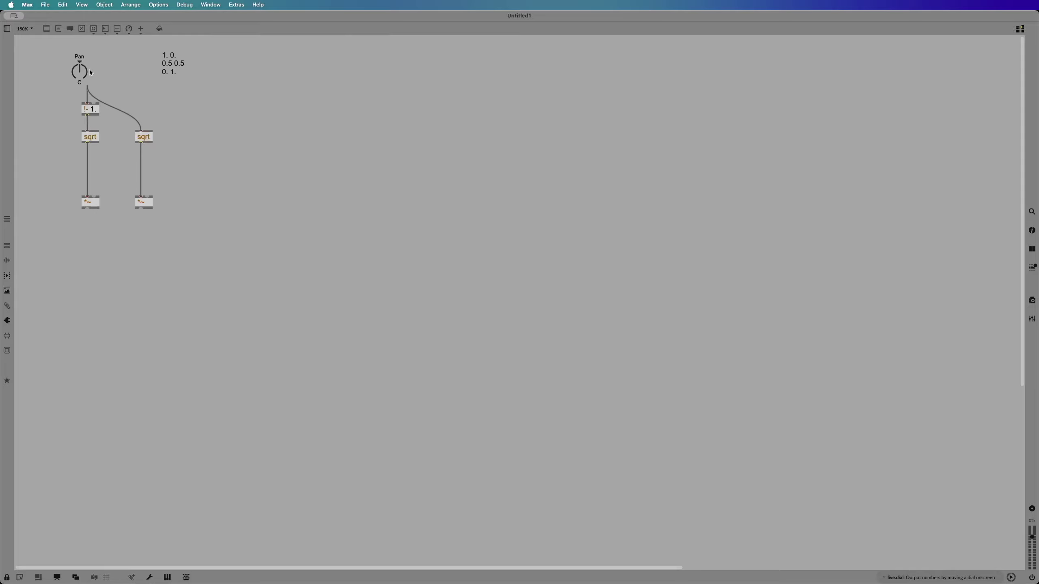
pyautogui.moveTo(79, 69); pyautogui.dragTo(79, 66)
pyautogui.press('super+e')
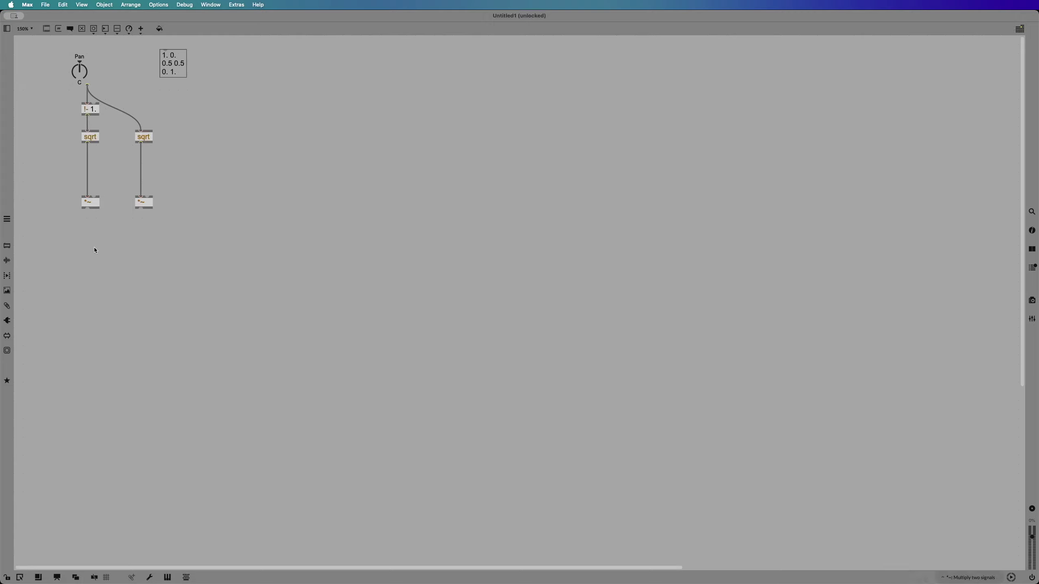
# Add two line~ objects and patch one between each sqrt and its *~ object
pyautogui.write('n')
pyautogui.write('line~')
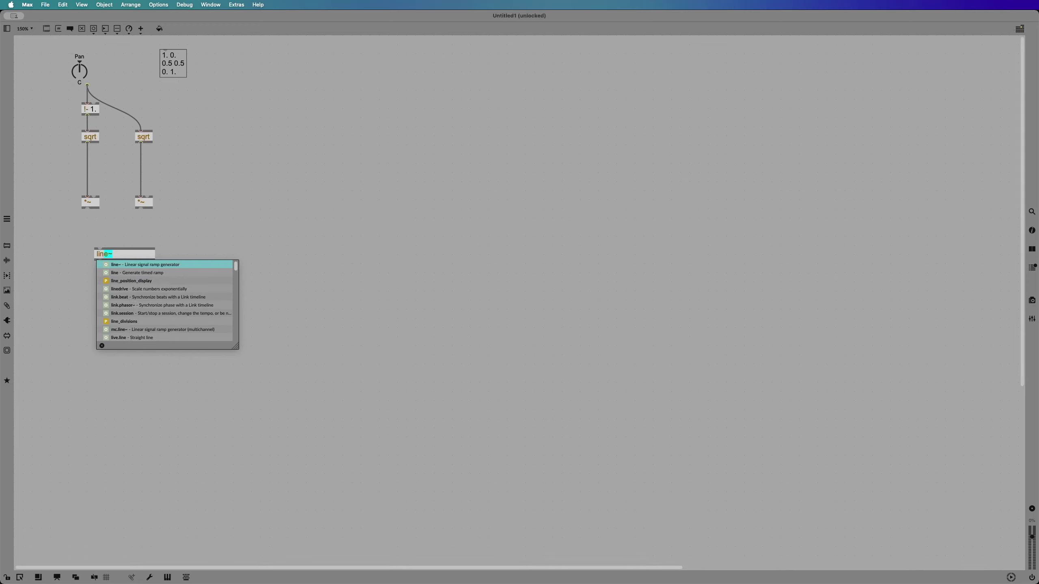
pyautogui.press('Return')
pyautogui.moveTo(107, 255); pyautogui.dragTo(148, 178)
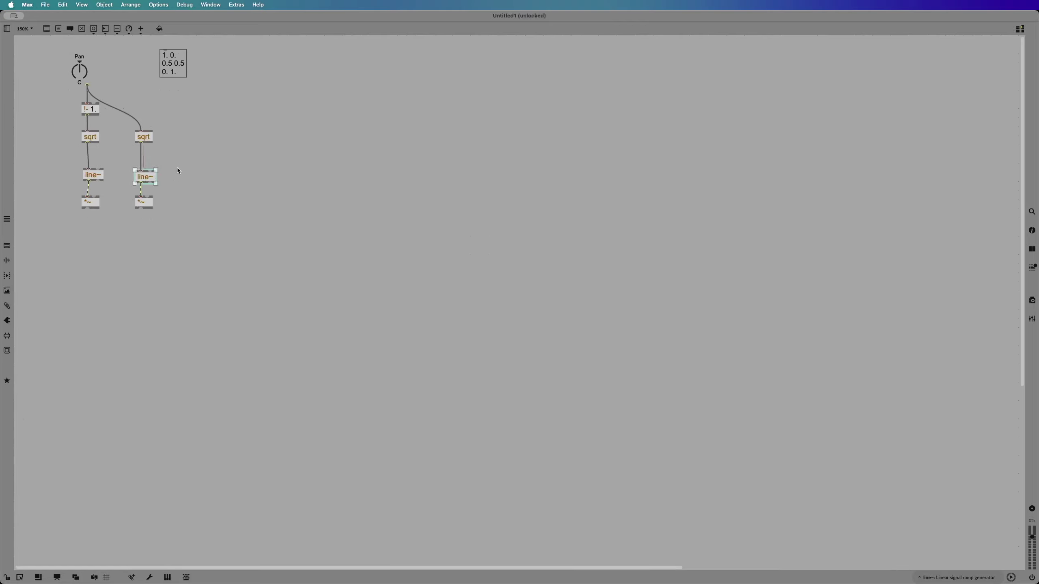
# Insert an append 20 object between each sqrt and line~ object, and line the objects up in their columns
pyautogui.write('napp')
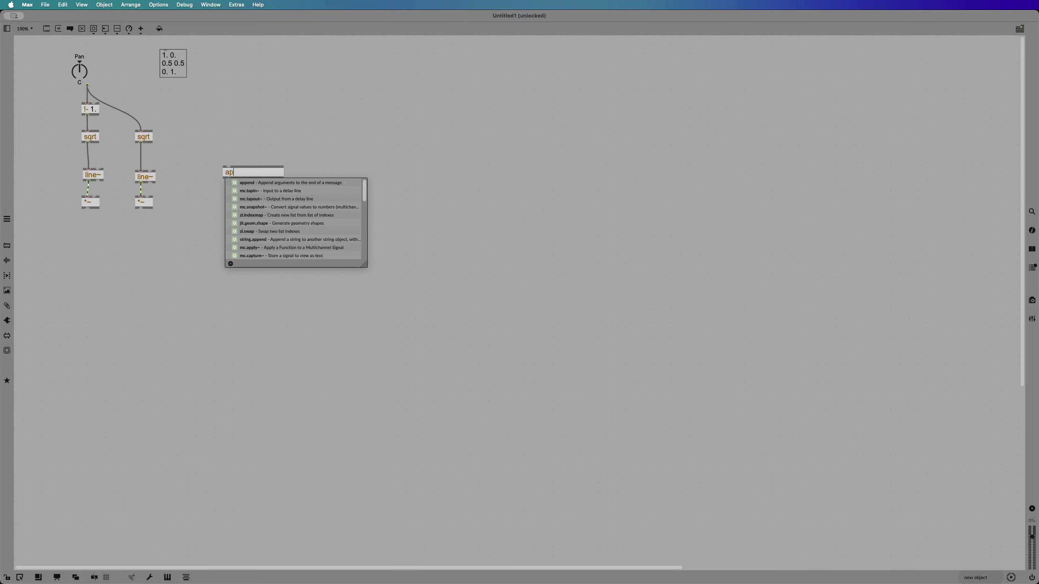
pyautogui.write('end 20')
pyautogui.press('Return')
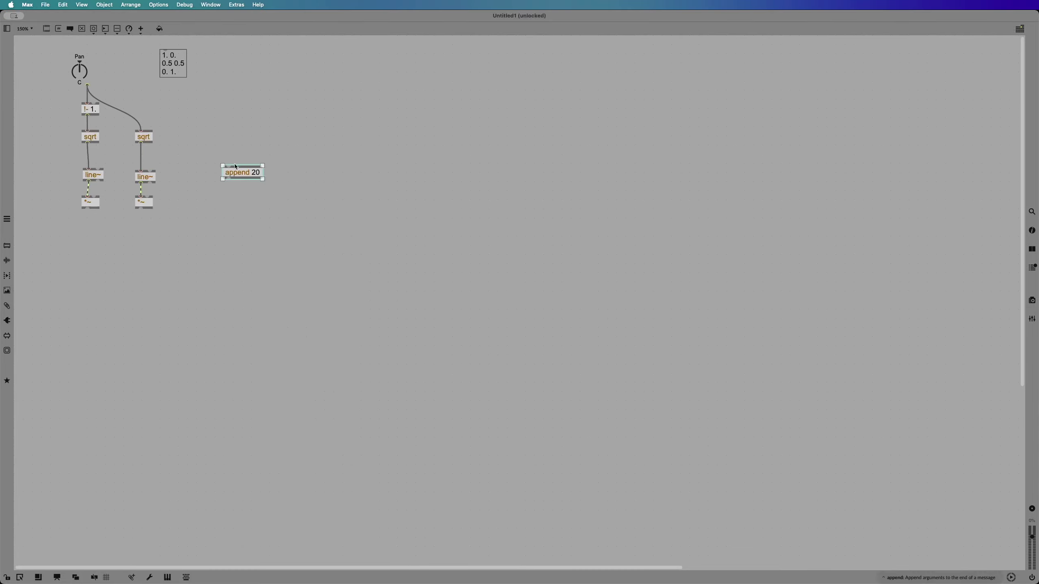
pyautogui.moveTo(235, 176); pyautogui.dragTo(102, 158)
pyautogui.click(94, 177)
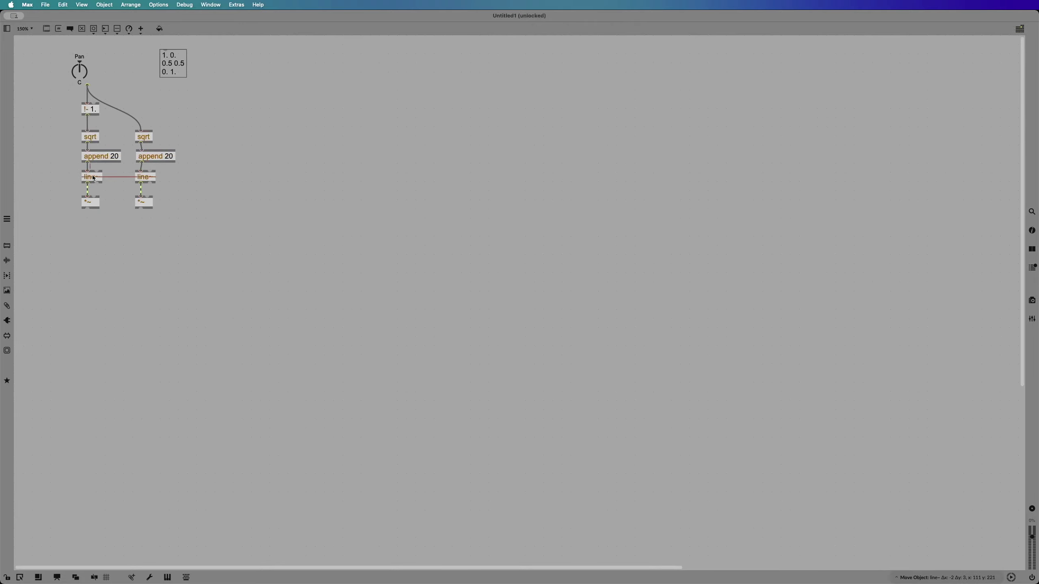
pyautogui.moveTo(158, 158); pyautogui.dragTo(148, 180)
pyautogui.click(197, 170)
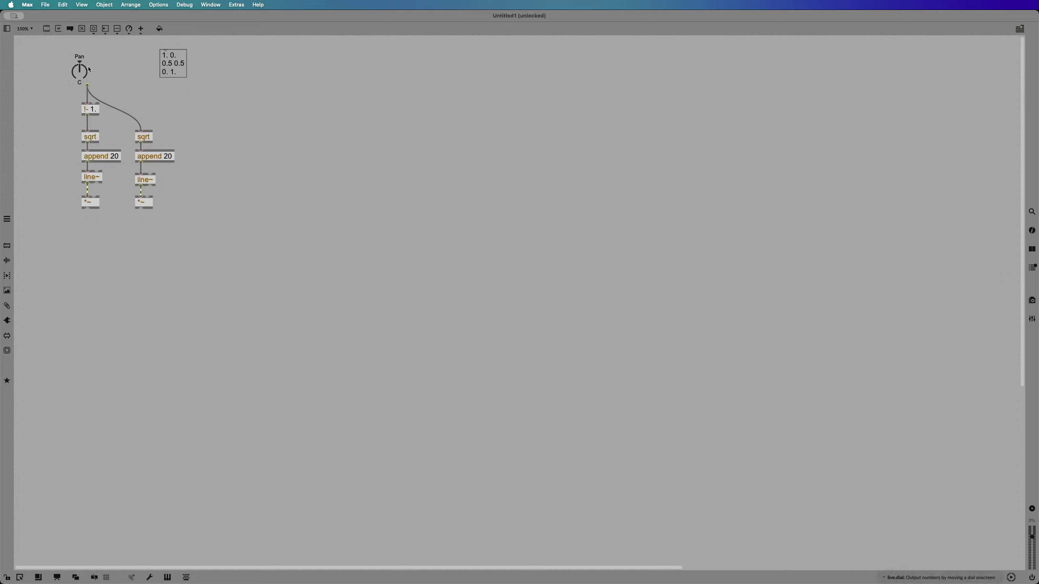
# Lock the patch to try the Pan dial with the smoothing objects in place, and unlock it again
pyautogui.press('super+e')
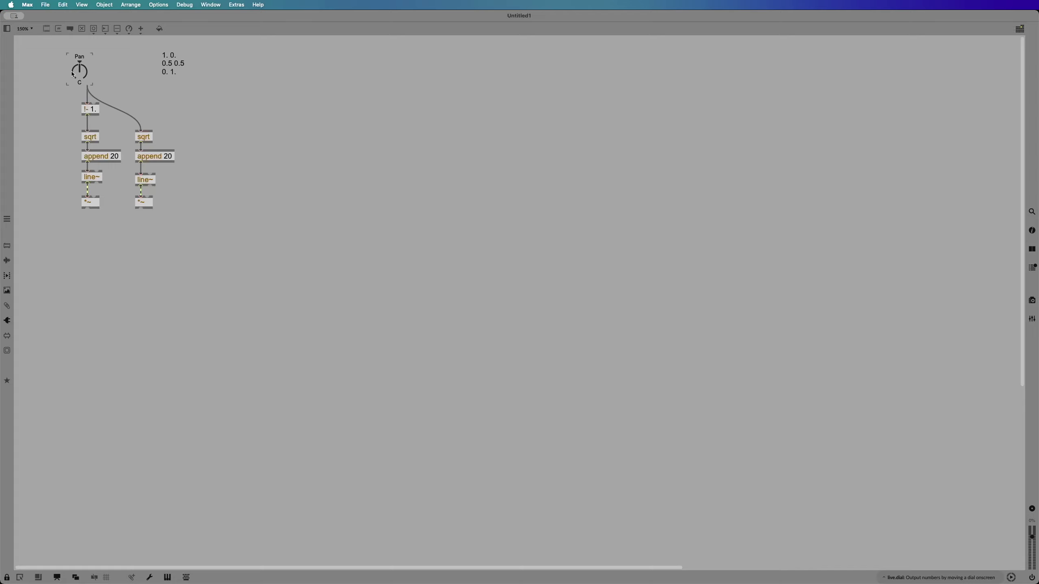
pyautogui.moveTo(72, 72)
pyautogui.mouseDown()
pyautogui.moveTo(72, 98)
pyautogui.moveTo(72, 71)
pyautogui.mouseUp()
pyautogui.press('super+e')
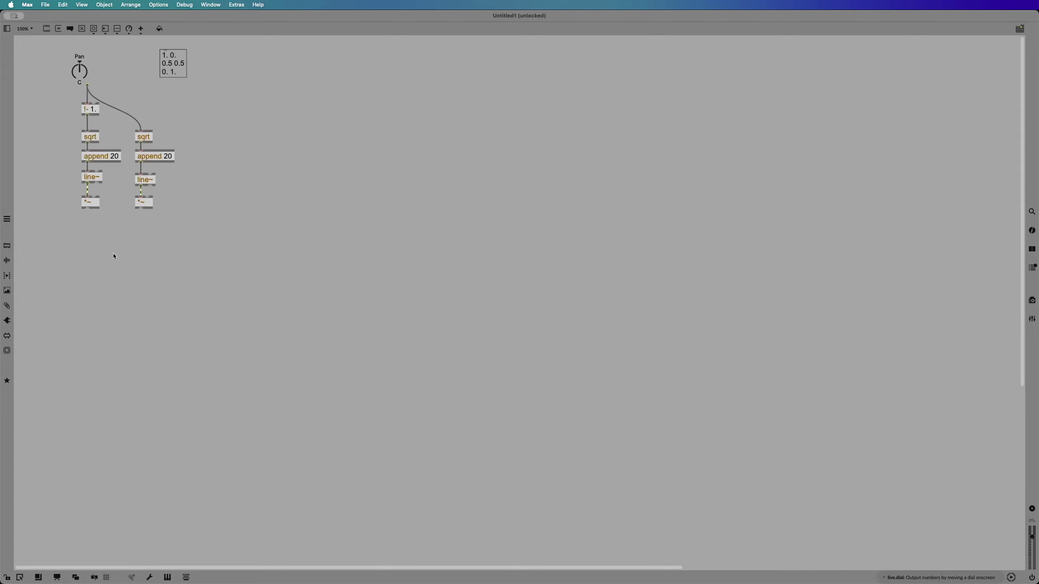
# Place the duduk.aif audio sample in the patch, enlarge its player and connect its first two outlets to the *~ objects' second inlets
pyautogui.click(7, 260)
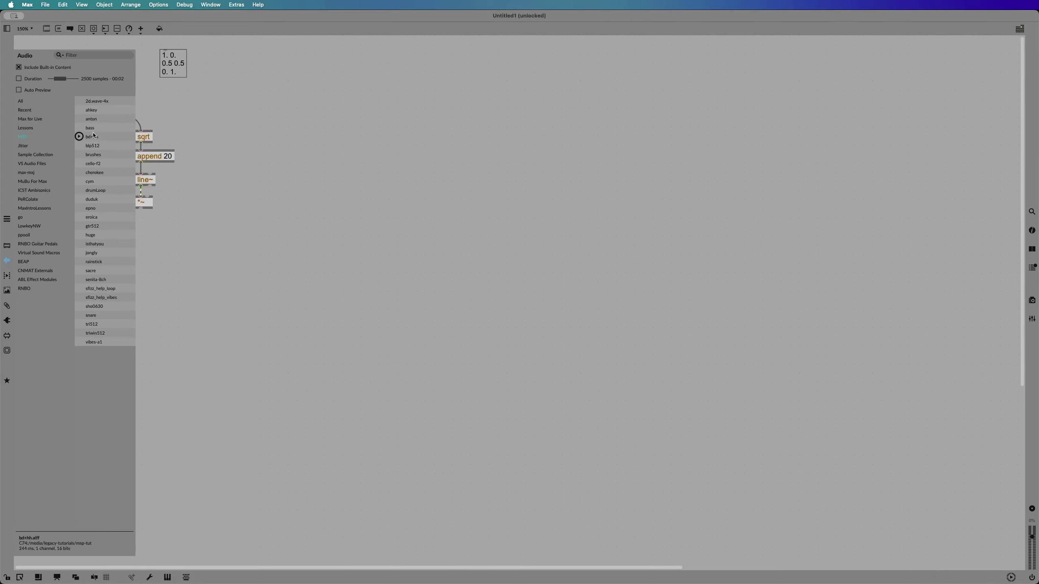
pyautogui.moveTo(102, 203); pyautogui.dragTo(246, 89)
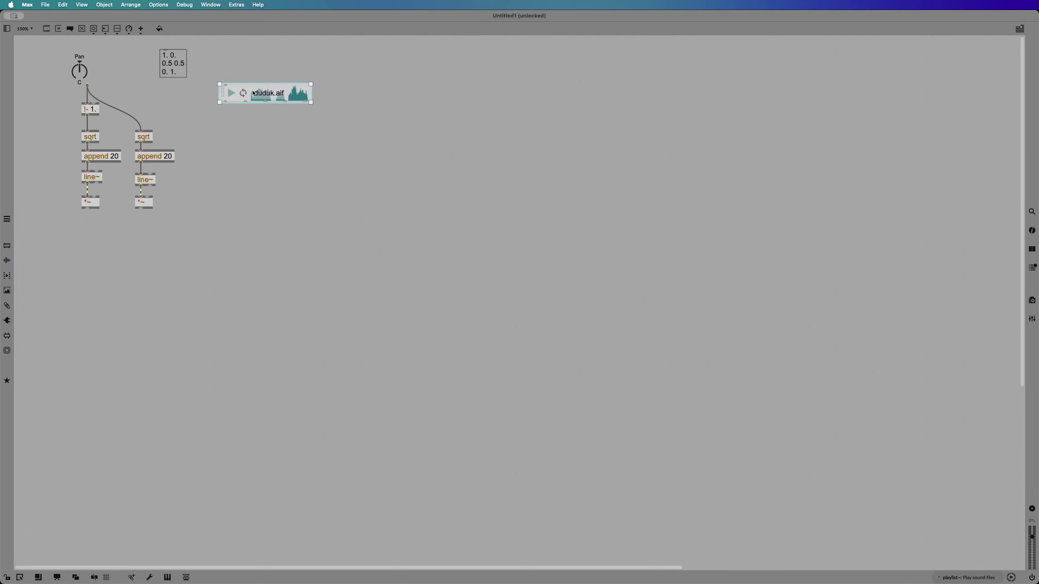
pyautogui.moveTo(310, 102); pyautogui.dragTo(426, 155)
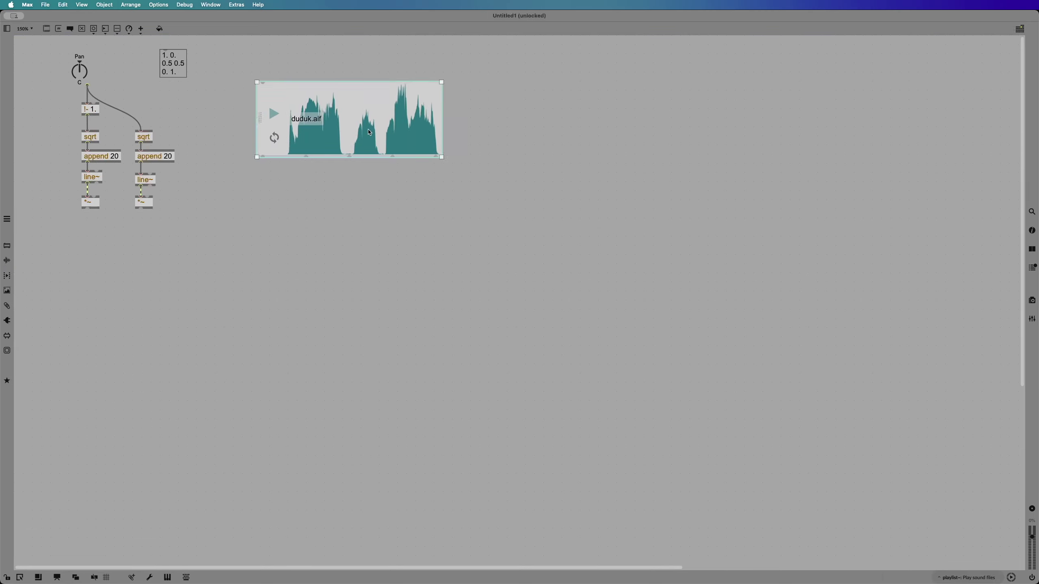
pyautogui.click(245, 198)
pyautogui.moveTo(263, 157); pyautogui.dragTo(306, 158)
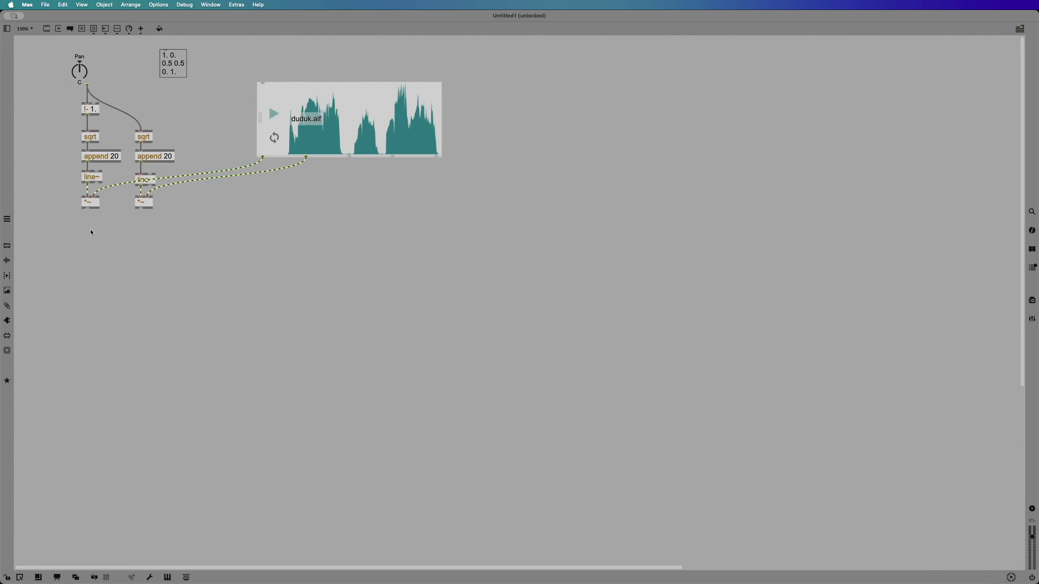
# Add a live.gain~ slider below the *~ objects, connect both of them to it and set its level to -7.1 dB
pyautogui.write('nlive.gain~')
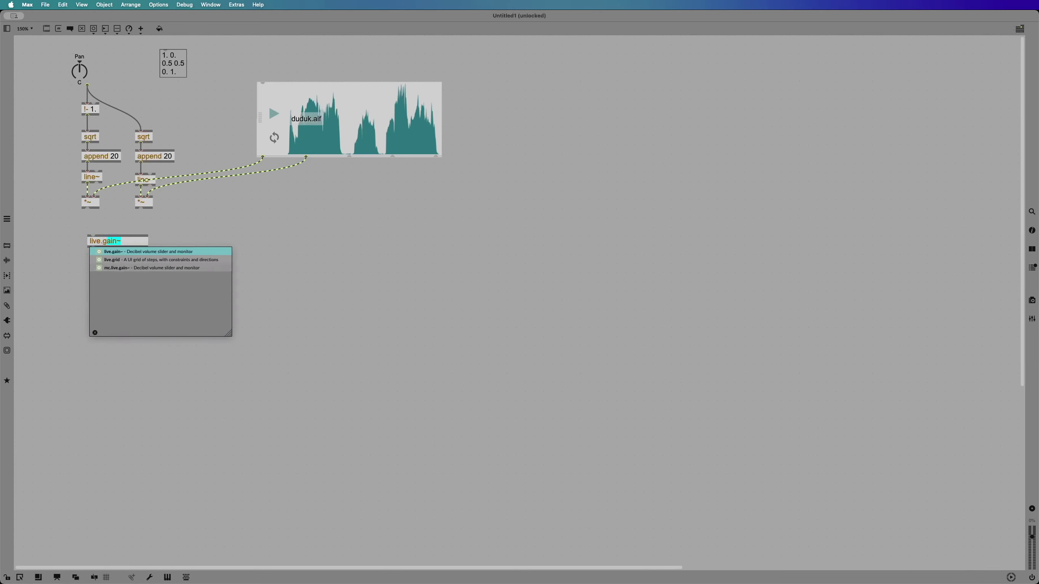
pyautogui.press('Return')
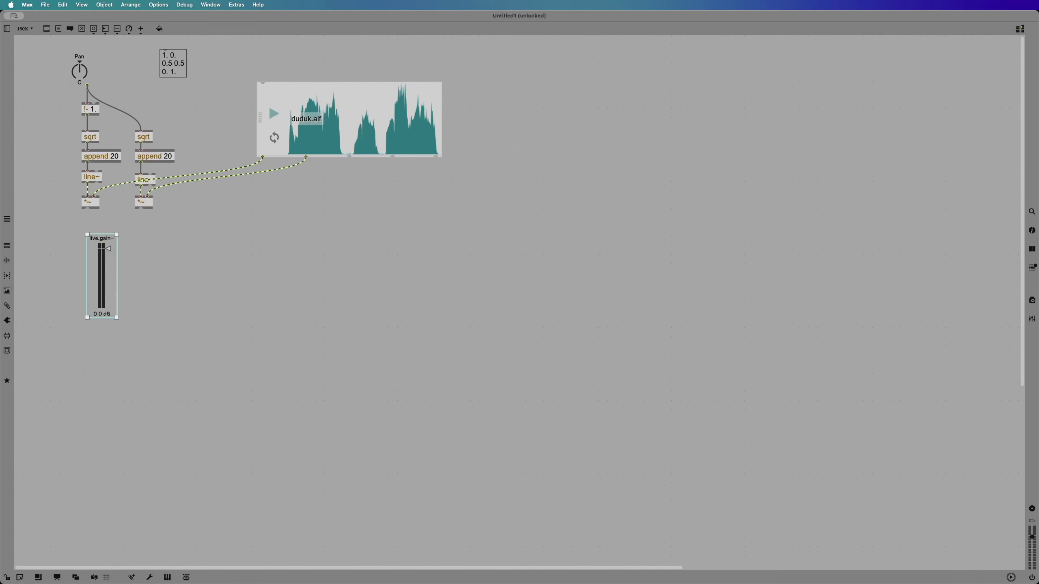
pyautogui.moveTo(87, 208); pyautogui.dragTo(94, 234)
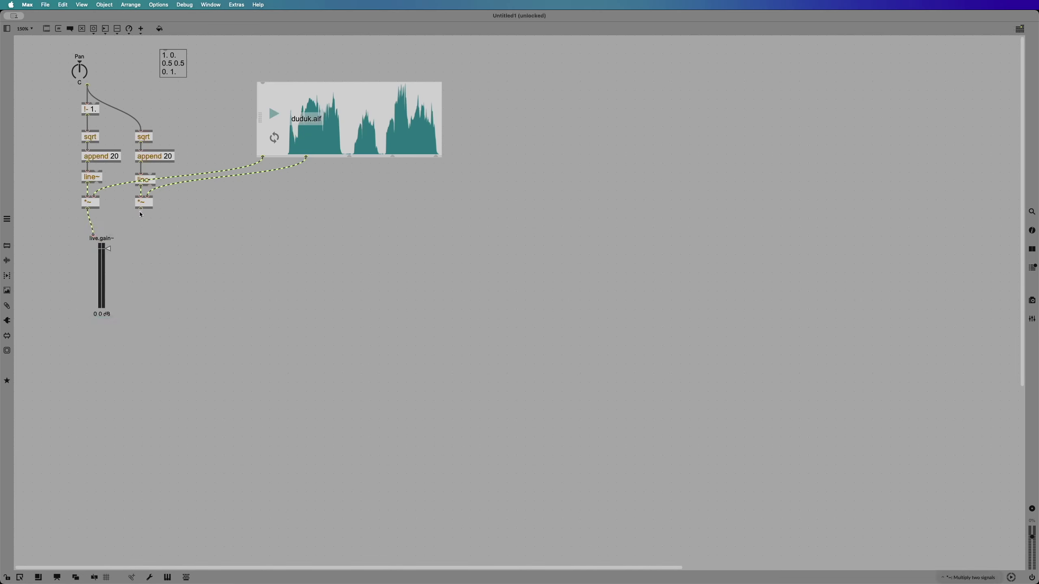
pyautogui.moveTo(142, 210); pyautogui.dragTo(108, 264)
pyautogui.press('super+e')
pyautogui.press('super+e')
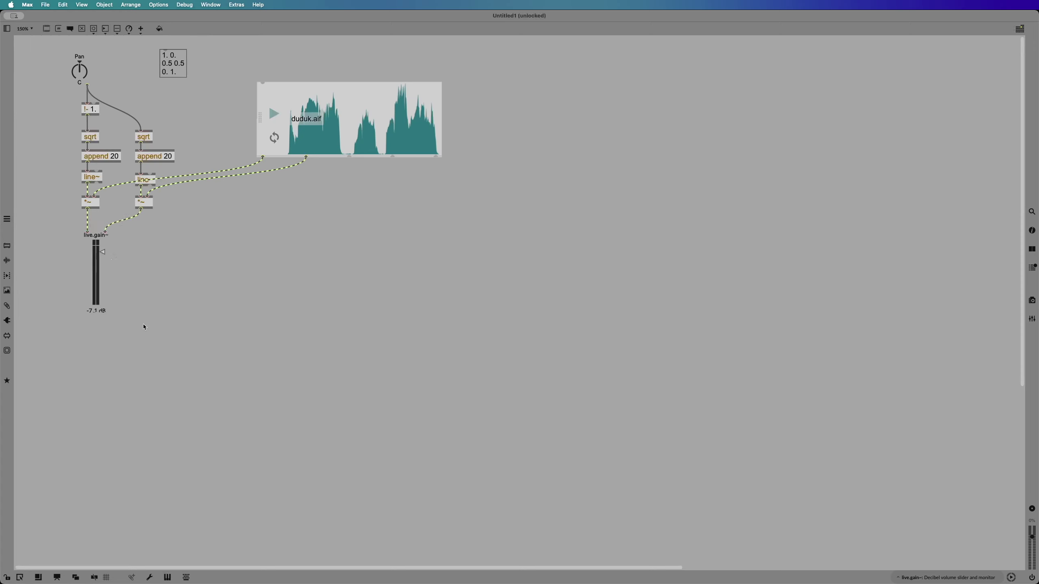
# Add an enlarged ezdac~ object below live.gain~ and connect both of the slider's signal outputs to it
pyautogui.write('ne')
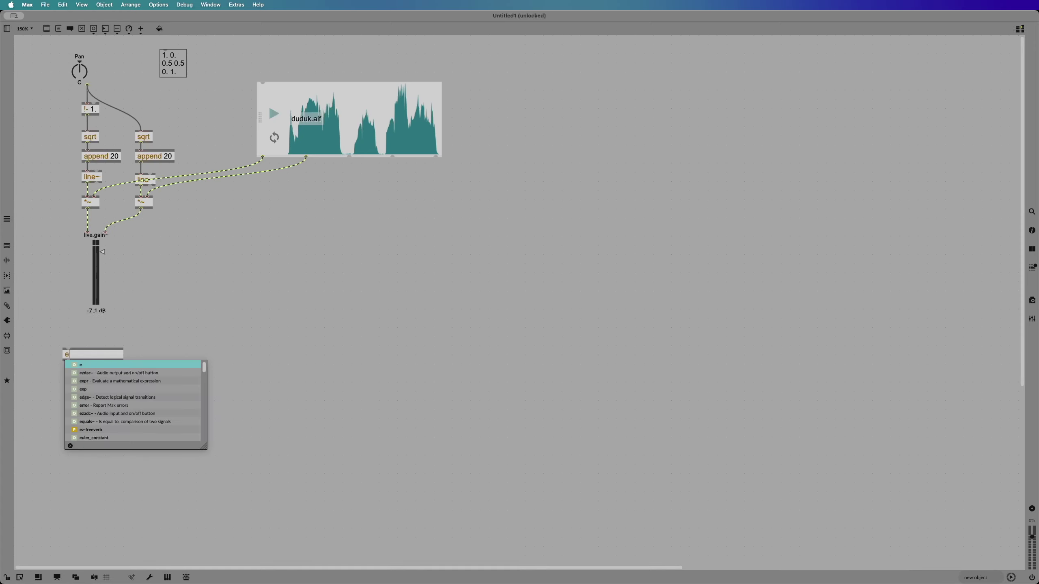
pyautogui.write('zdac~')
pyautogui.press('Return')
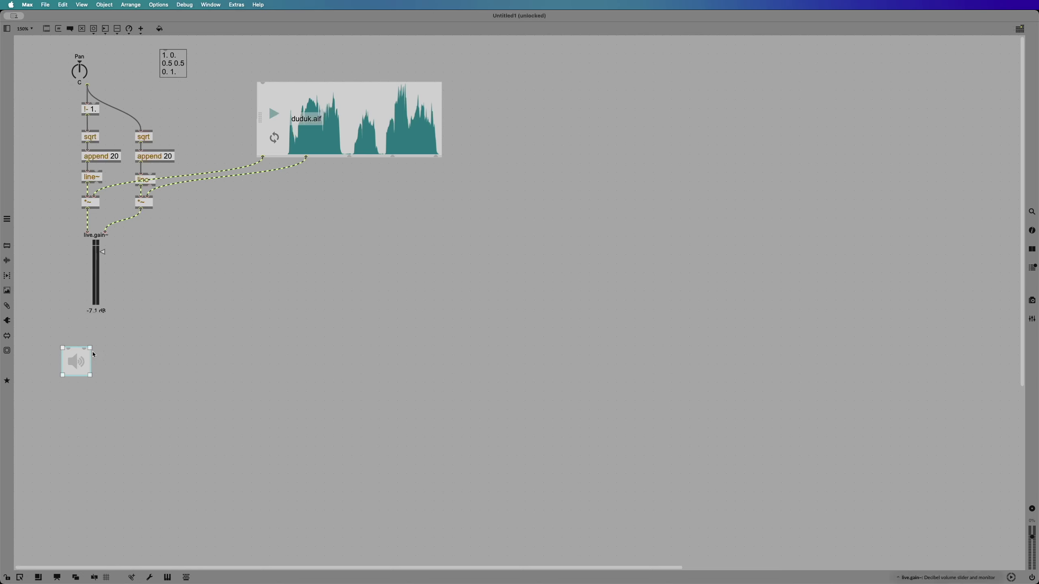
pyautogui.moveTo(76, 363); pyautogui.dragTo(92, 357)
pyautogui.moveTo(87, 313); pyautogui.dragTo(118, 370)
pyautogui.press('BackSpace')
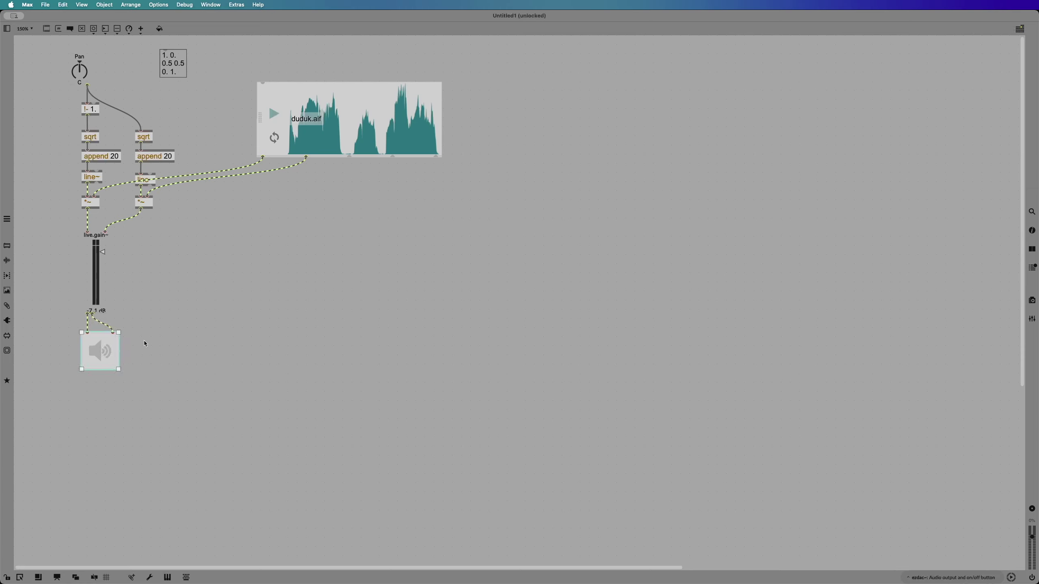
# Turn on the audio and play duduk.aif while panning it, stop playback and return the Pan dial to centre
pyautogui.press('super+e')
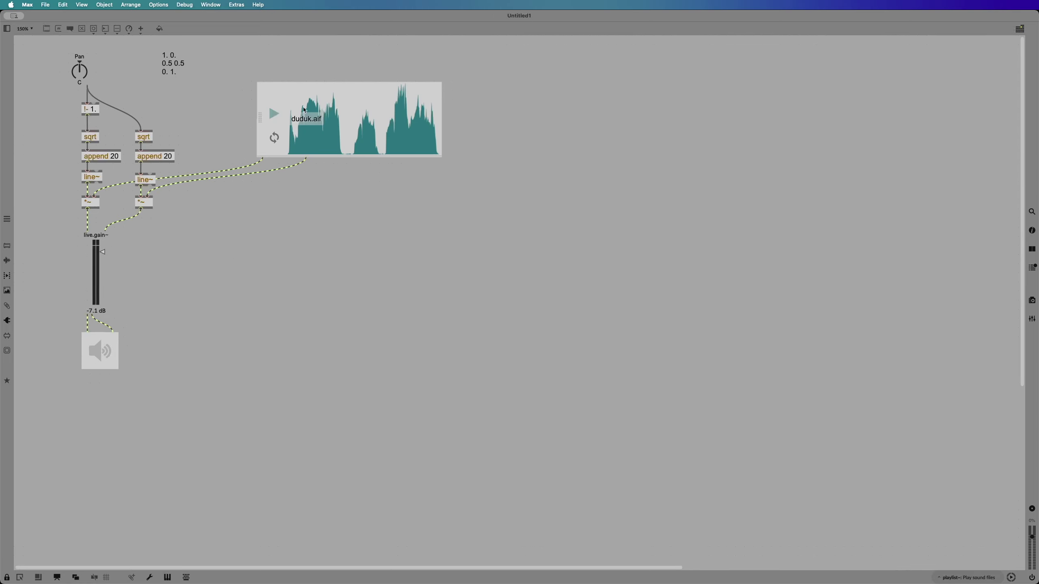
pyautogui.click(100, 351)
pyautogui.click(274, 113)
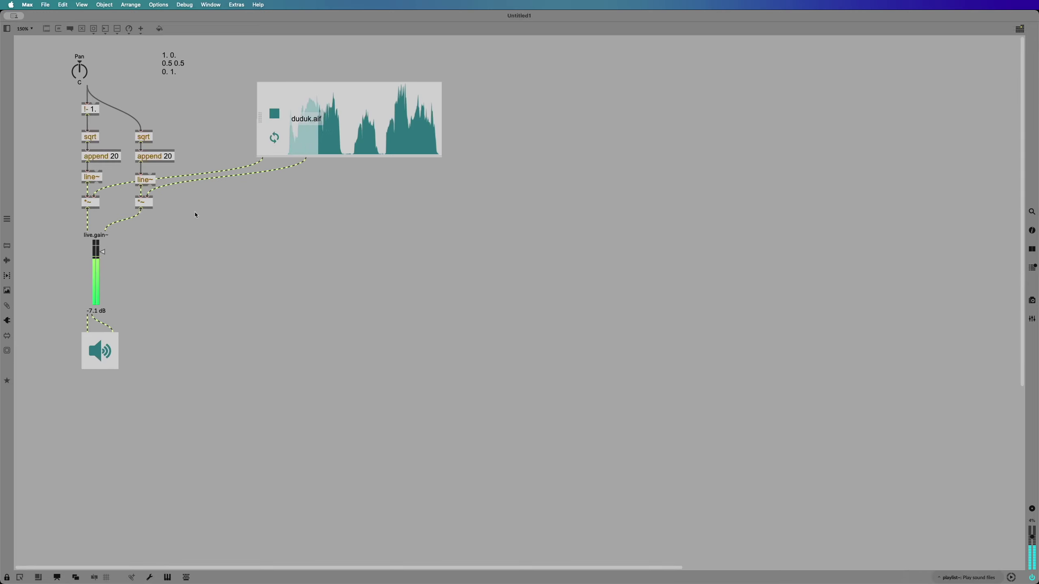
pyautogui.moveTo(81, 69)
pyautogui.mouseDown()
pyautogui.moveTo(80, 88)
pyautogui.moveTo(81, 61)
pyautogui.moveTo(81, 72)
pyautogui.mouseUp()
pyautogui.click(275, 114)
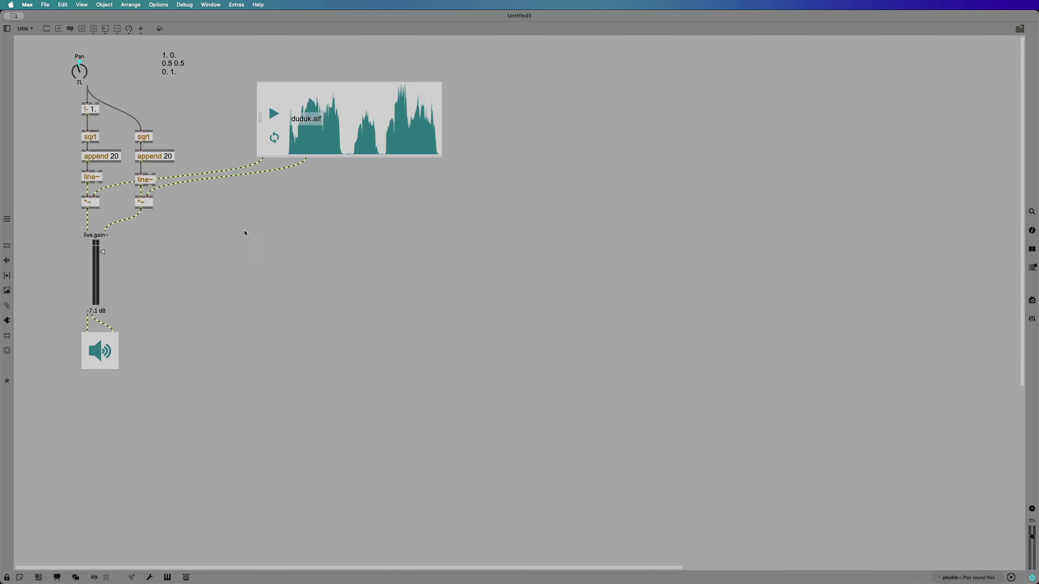
pyautogui.moveTo(80, 72); pyautogui.dragTo(80, 75)
pyautogui.click(80, 62)
pyautogui.press('super+e')
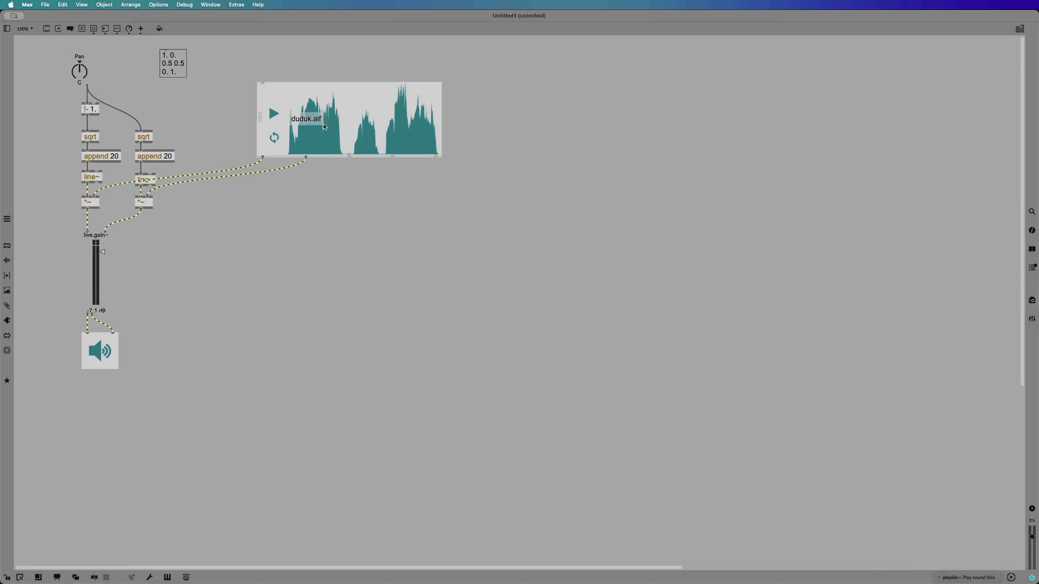
# Move the duduk.aif player up and shift the *~, live.gain~ and ezdac~ objects down to make room below line~
pyautogui.moveTo(282, 150); pyautogui.dragTo(269, 126)
pyautogui.click(188, 238)
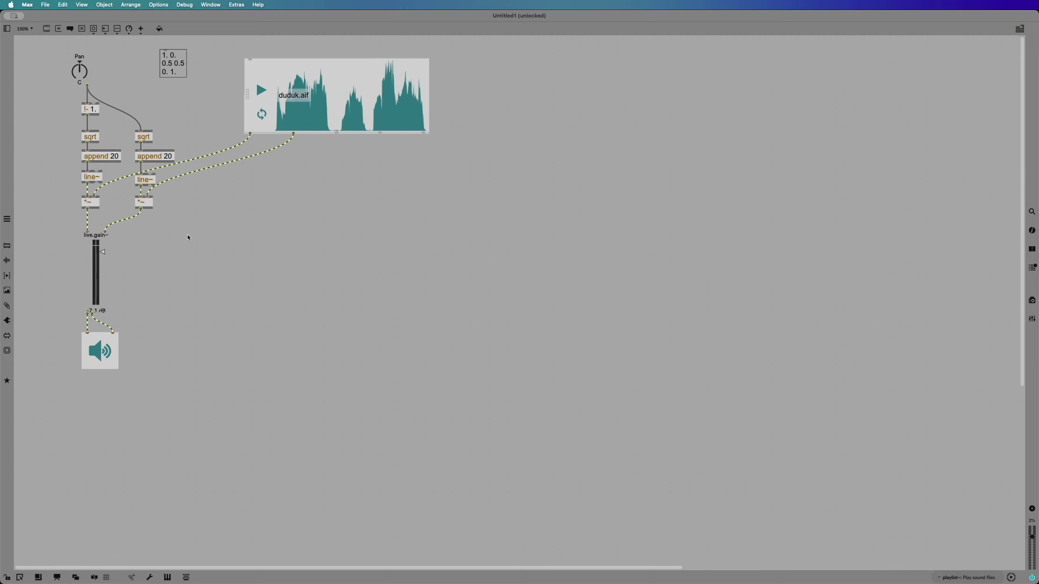
pyautogui.moveTo(219, 387)
pyautogui.mouseDown()
pyautogui.moveTo(100, 255)
pyautogui.moveTo(69, 199)
pyautogui.moveTo(92, 250)
pyautogui.mouseUp()
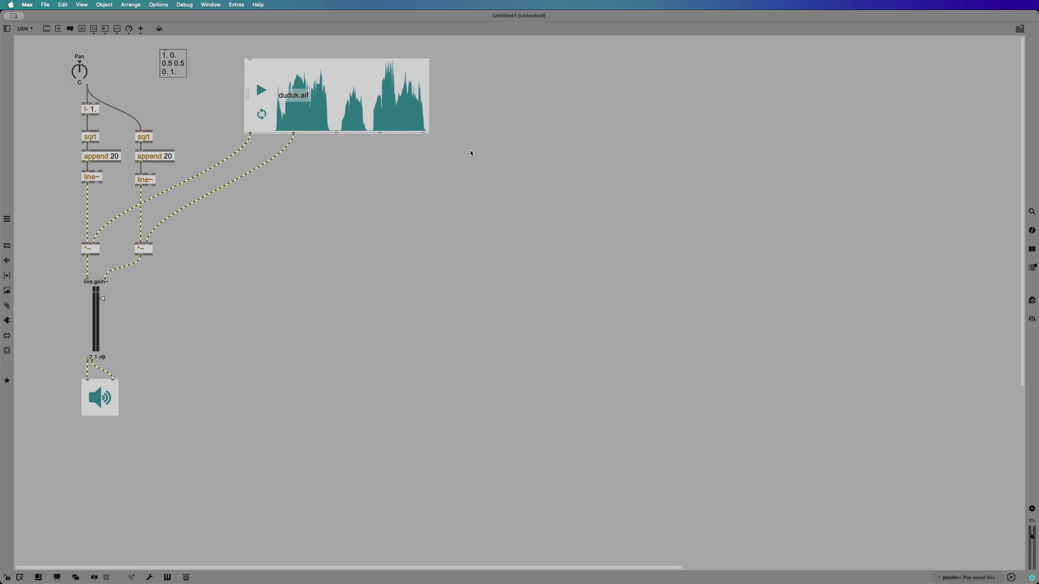
# Add a bpatcher loading stereo_lfo_bpatcher beside the duduk.aif player and resize it to fit the module
pyautogui.write('nbpatcher')
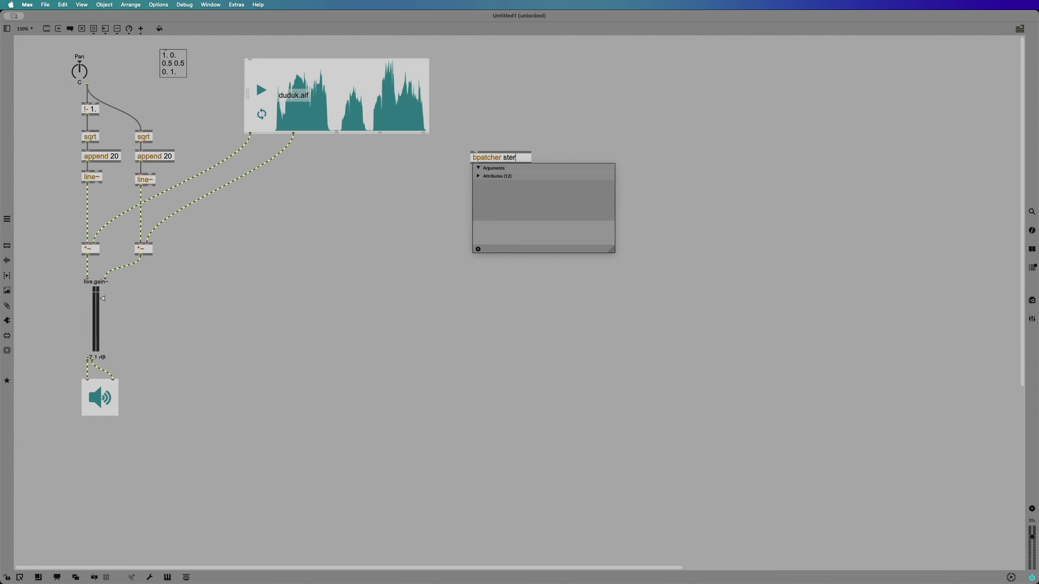
pyautogui.write('stereo_lfo_bpatcher')
pyautogui.press('Return')
pyautogui.moveTo(586, 233); pyautogui.dragTo(587, 177)
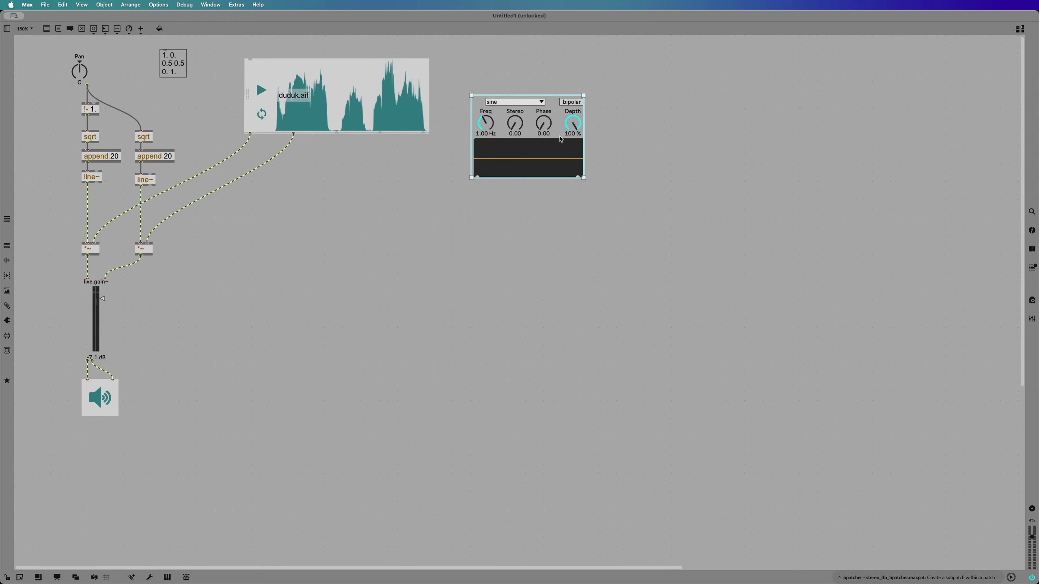
pyautogui.moveTo(561, 139); pyautogui.dragTo(544, 129)
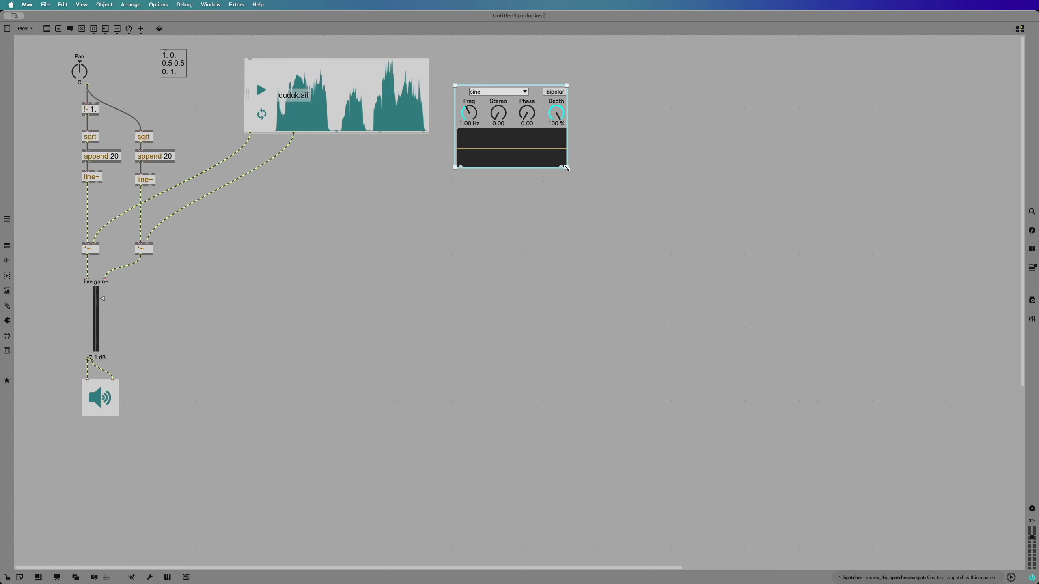
pyautogui.moveTo(567, 167); pyautogui.dragTo(565, 146)
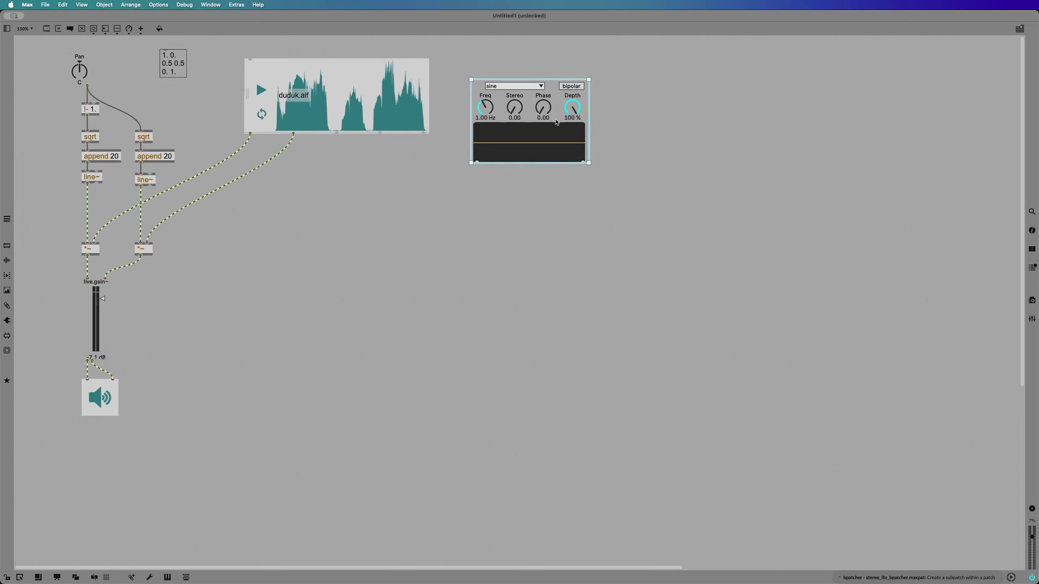
# Reposition the stereo LFO module beside the player and select its sine waveform
pyautogui.rightClick(516, 120)
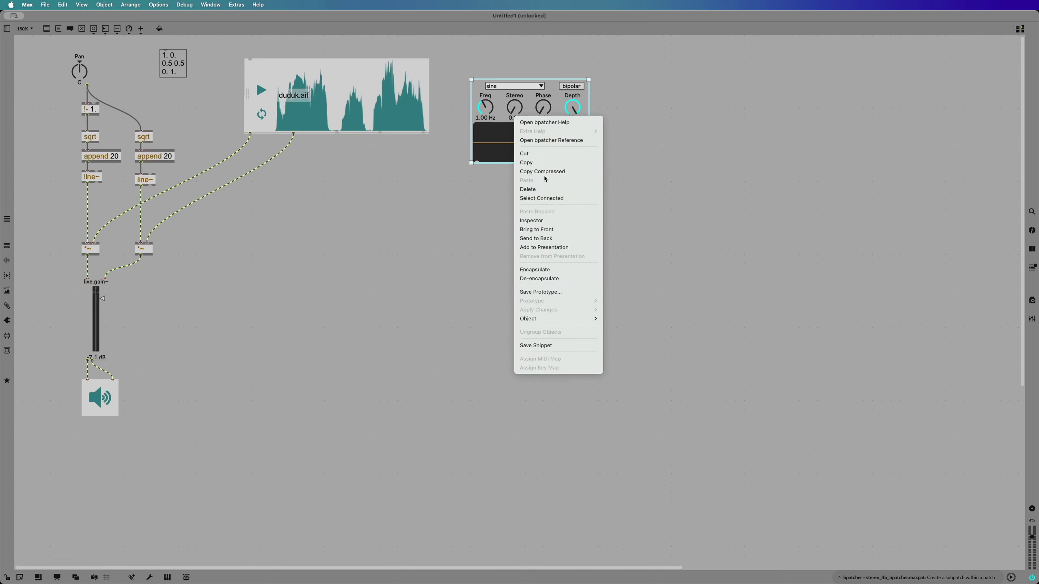
pyautogui.click(562, 248)
pyautogui.moveTo(538, 127); pyautogui.dragTo(536, 159)
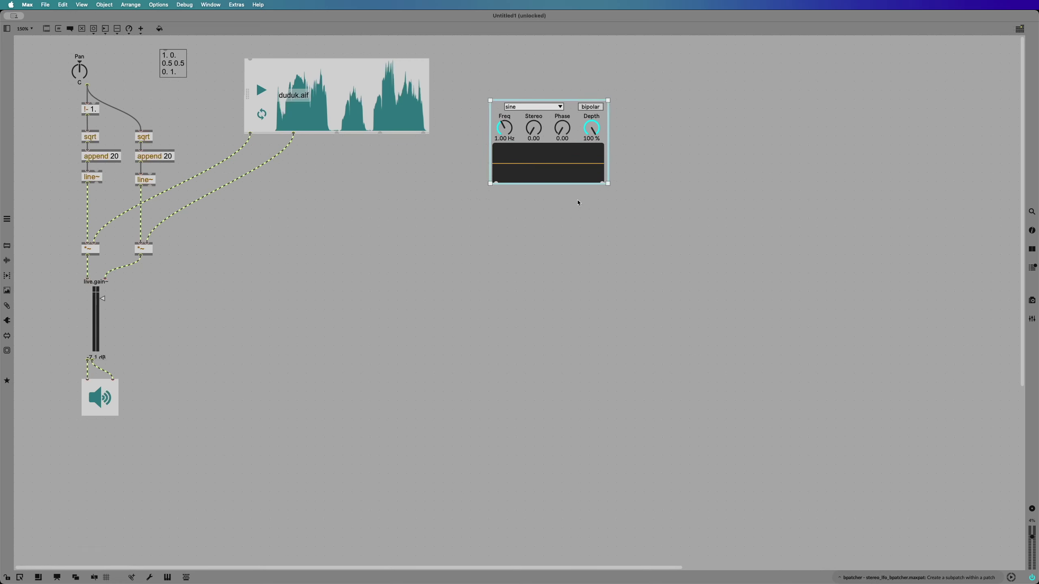
pyautogui.click(509, 78)
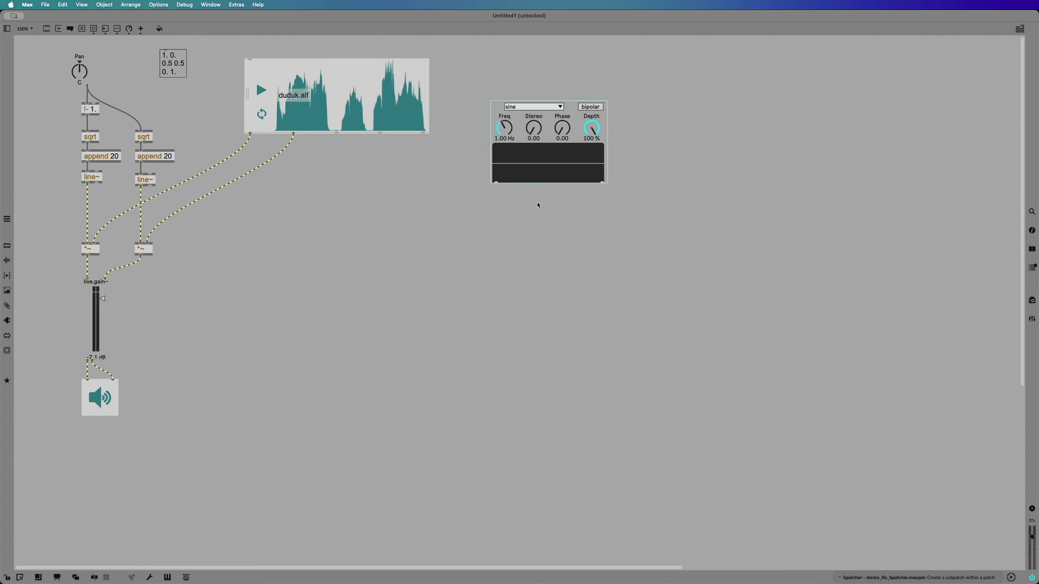
pyautogui.click(531, 107)
pyautogui.click(530, 116)
pyautogui.moveTo(534, 168); pyautogui.dragTo(530, 160)
# Connect a temporary number~ object to the LFO module's left outlet to monitor its signal, and delete it again
pyautogui.click(514, 195)
pyautogui.write('nnu')
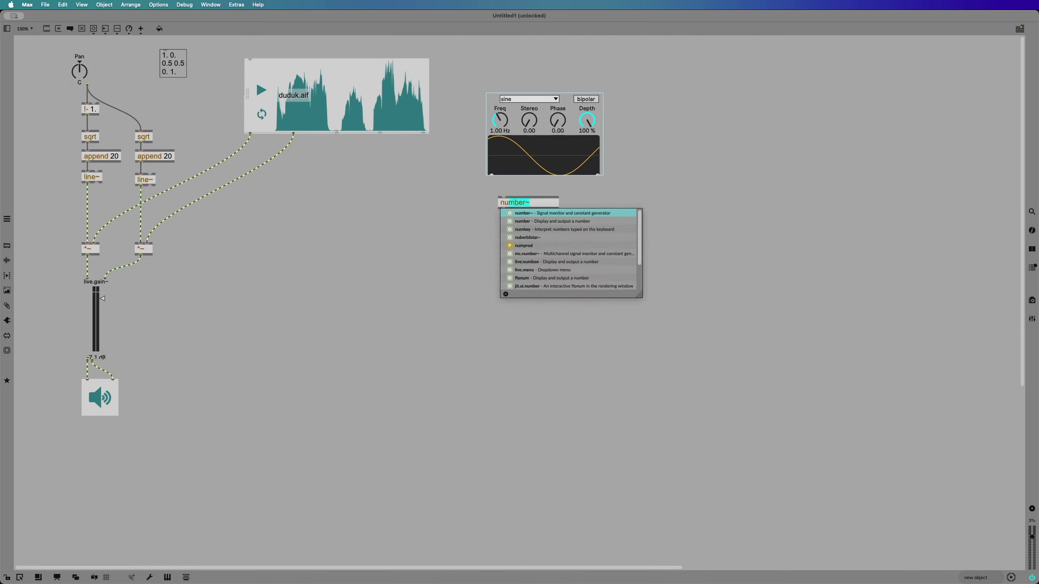
pyautogui.press('Return')
pyautogui.moveTo(491, 176); pyautogui.dragTo(509, 206)
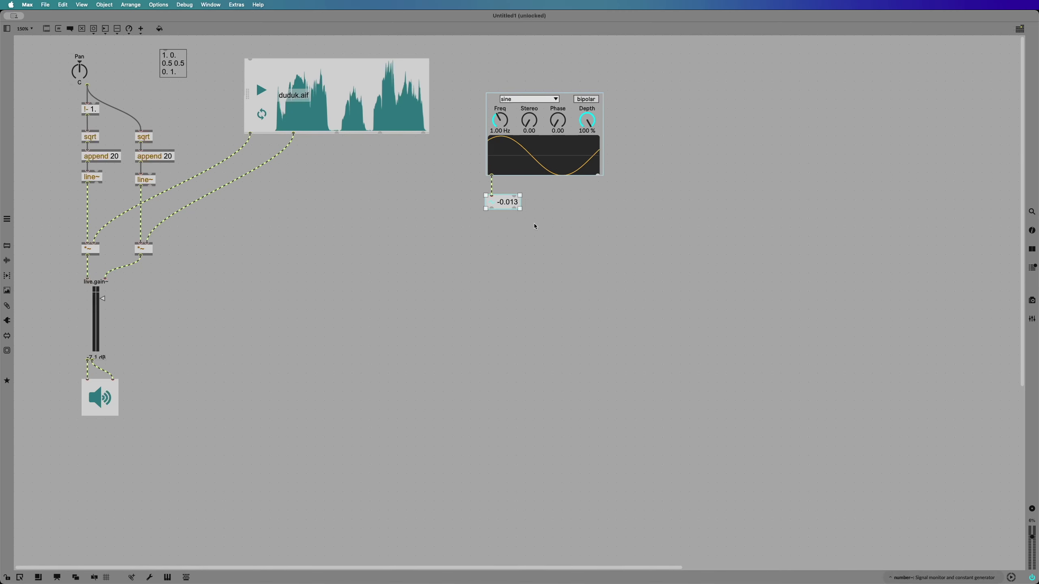
pyautogui.press('BackSpace')
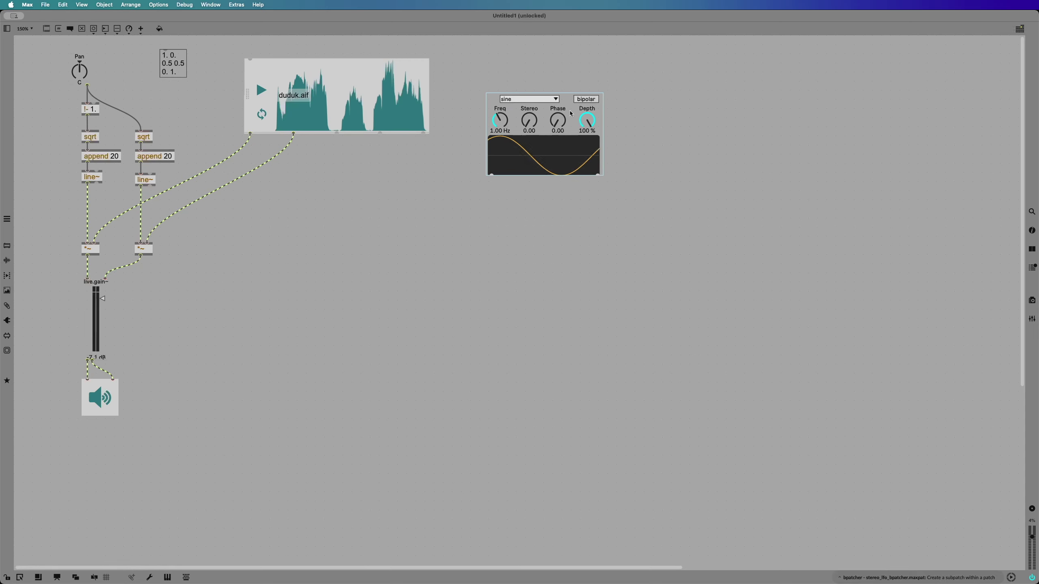
# Nudge the LFO module and add a comment above it reading "bipolar: modulate above AND below center value", fitted to one line
pyautogui.moveTo(568, 136); pyautogui.dragTo(561, 138)
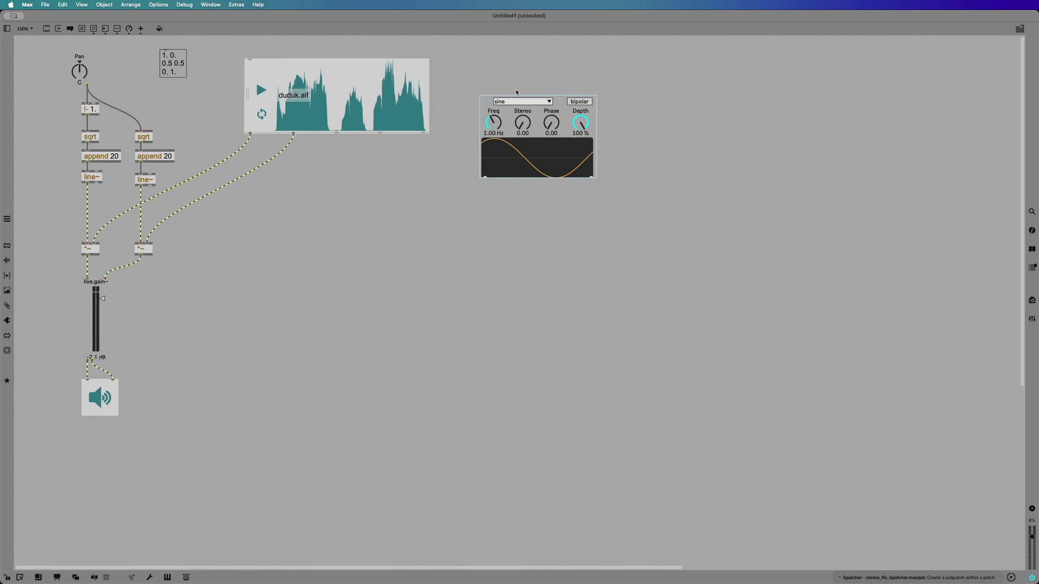
pyautogui.press('c')
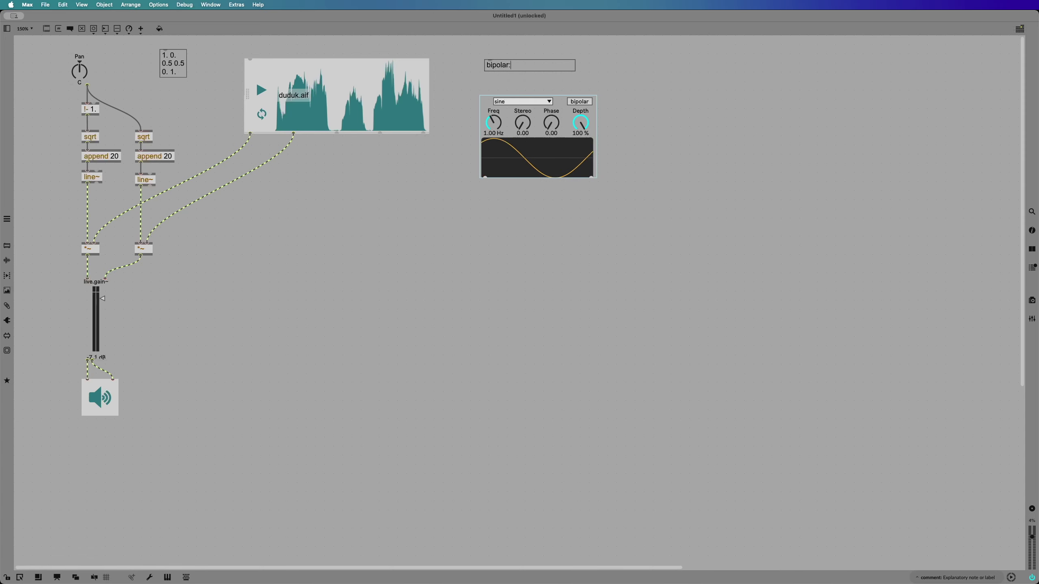
pyautogui.write('bipolar: modulate abov')
pyautogui.write('e AN')
pyautogui.write('D be')
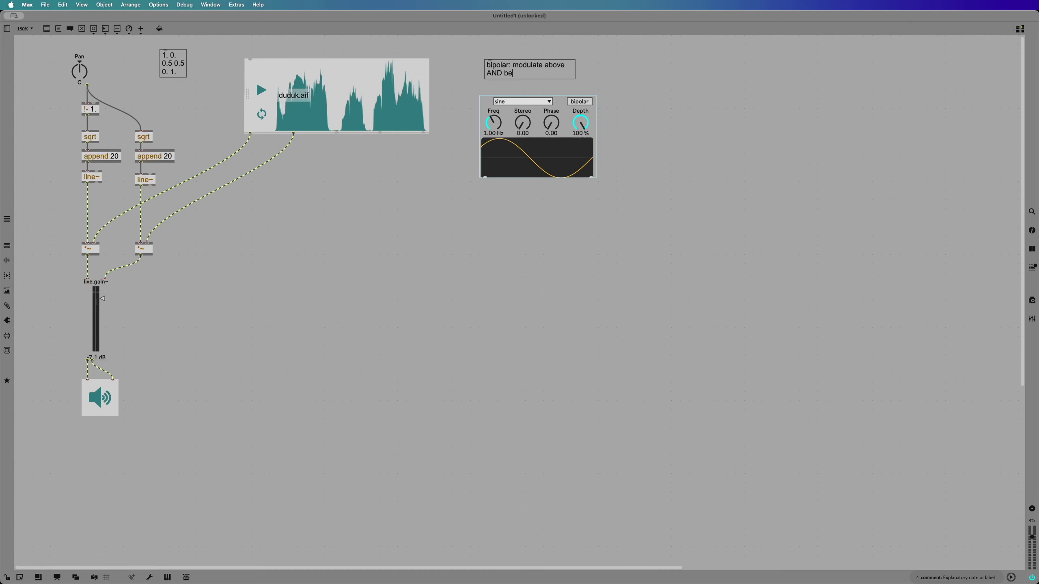
pyautogui.write('low center value')
pyautogui.press('super+j')
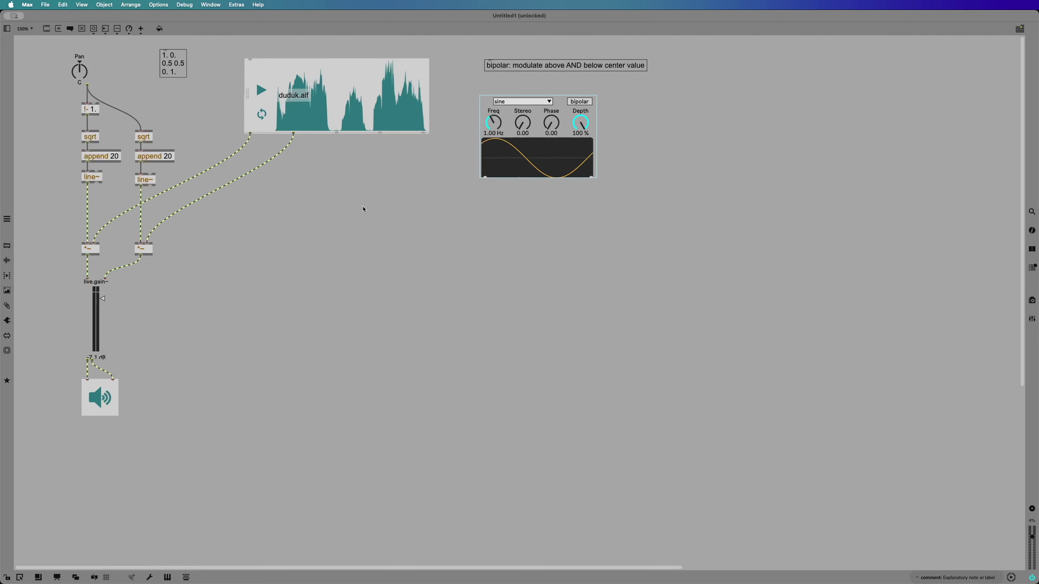
# Add a second line to the comment above the LFO module reading "unipolar: modulate above OR below center value"
pyautogui.press('super+e')
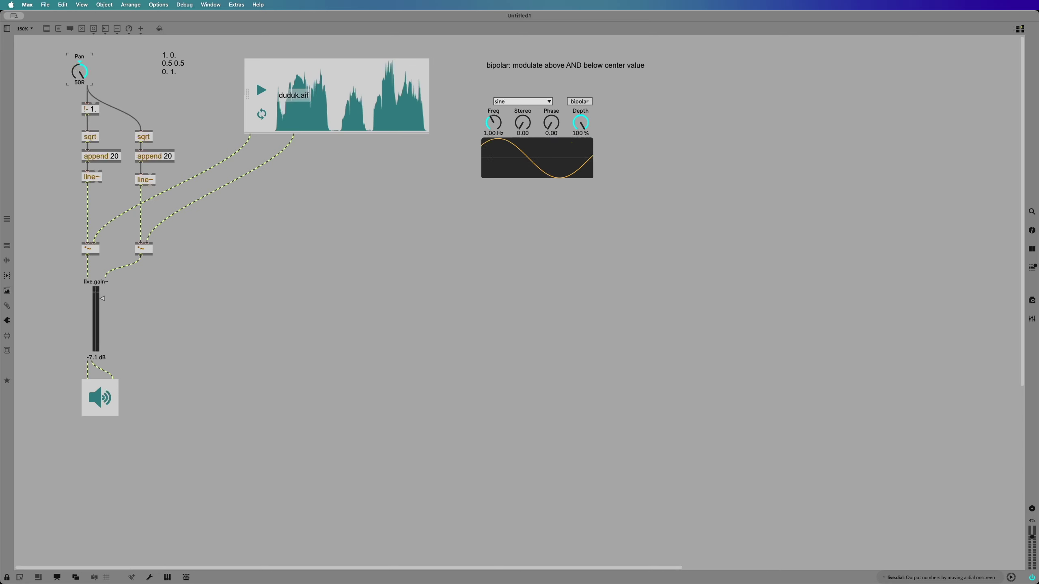
pyautogui.press('super+e')
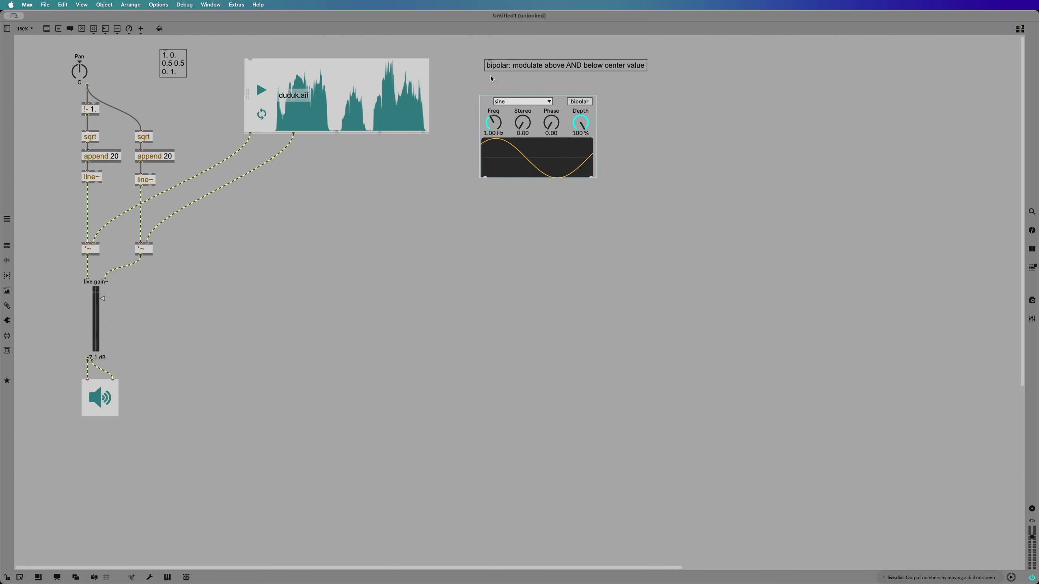
pyautogui.doubleClick(493, 67)
pyautogui.press('Right')
pyautogui.press('Return')
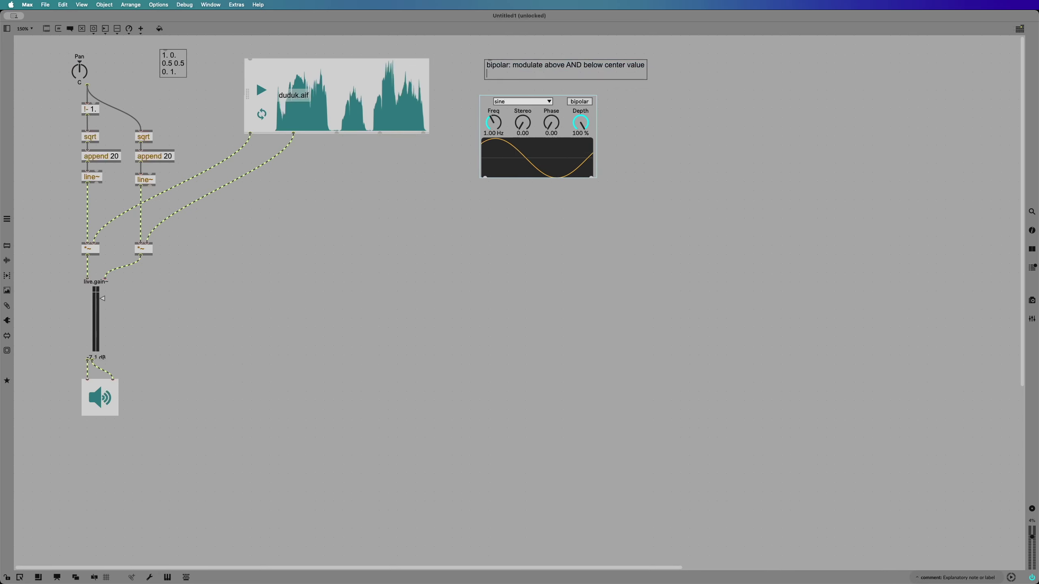
pyautogui.write('unipolar: modulate above OR')
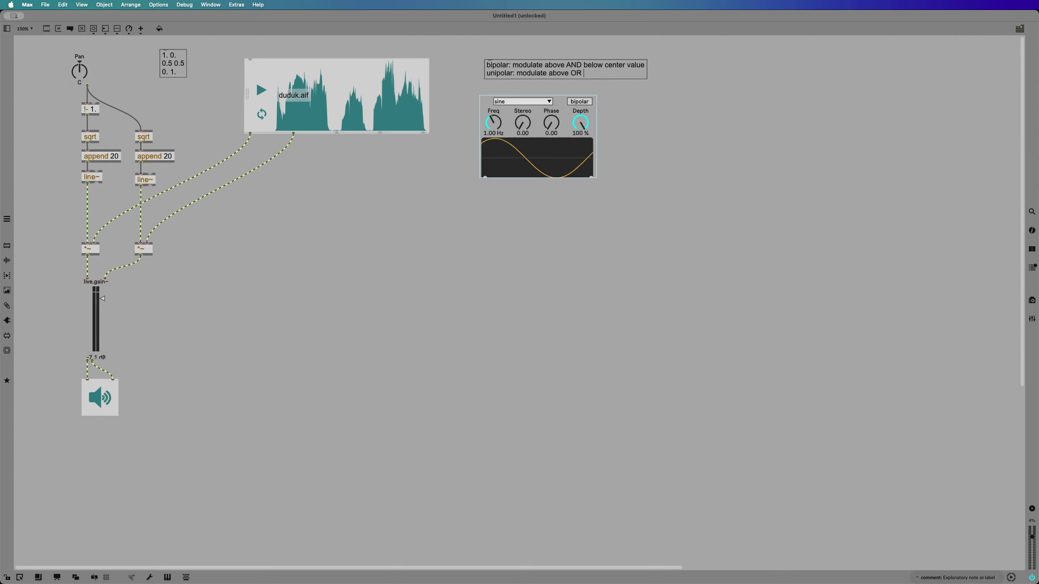
pyautogui.write('brlow ce')
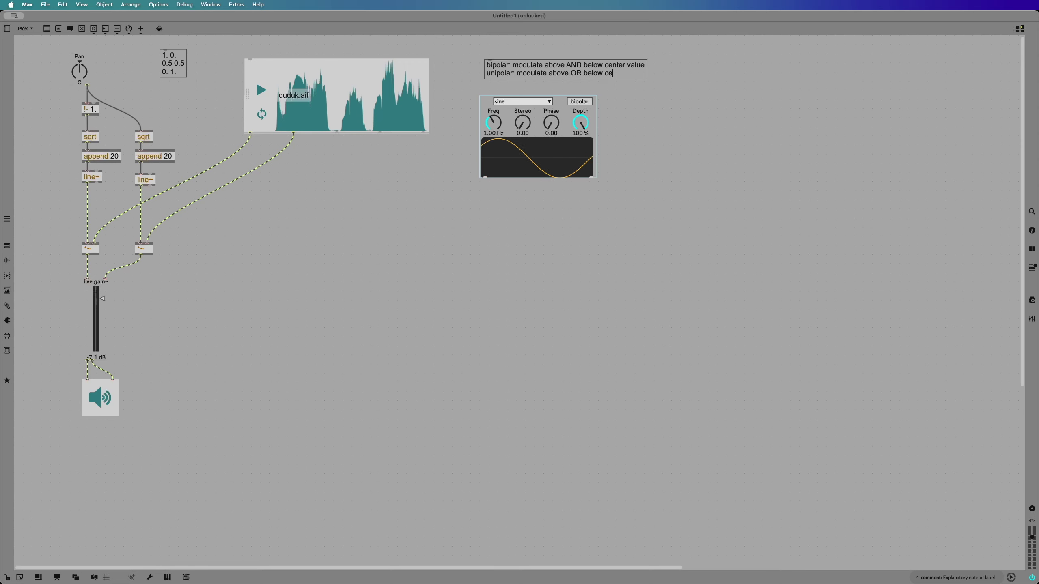
pyautogui.write('nter value')
pyautogui.click(640, 185)
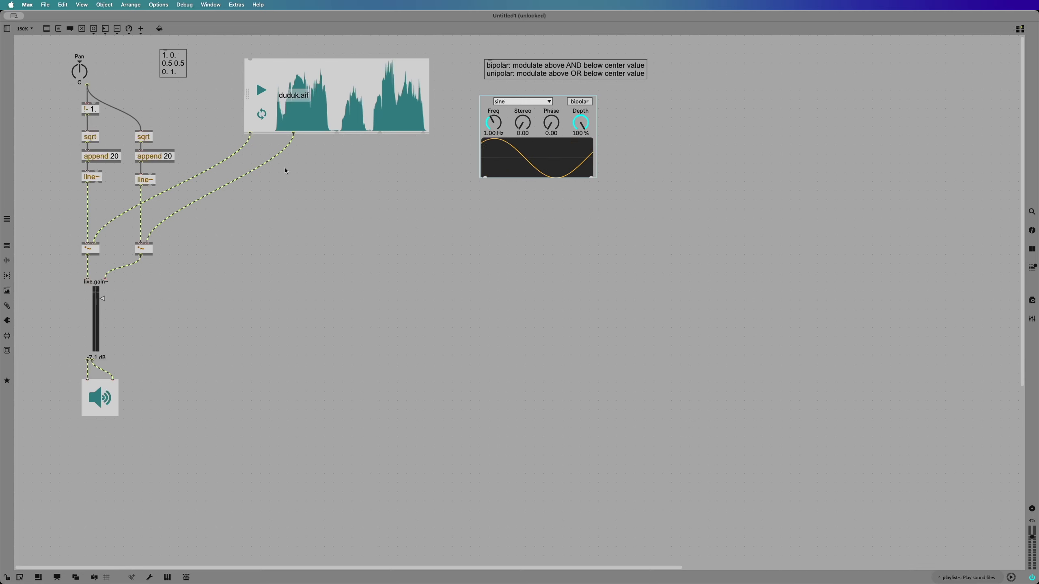
# Lock the patch, try the Pan dial around its centre, return it to centre and unlock the patch
pyautogui.press('super+e')
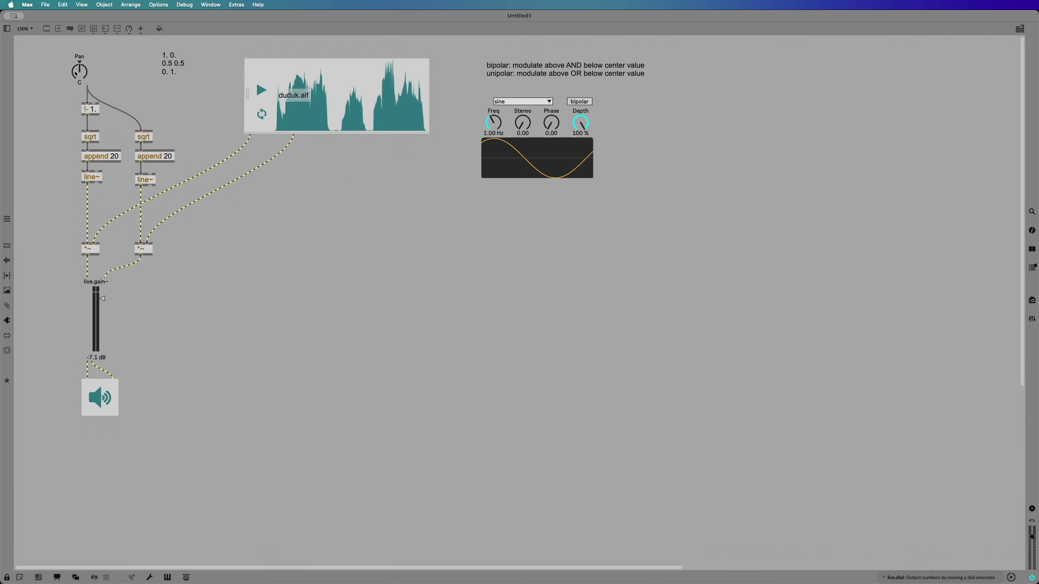
pyautogui.moveTo(76, 74)
pyautogui.mouseDown()
pyautogui.moveTo(76, 107)
pyautogui.moveTo(75, 42)
pyautogui.moveTo(76, 106)
pyautogui.moveTo(76, 48)
pyautogui.moveTo(76, 70)
pyautogui.mouseUp()
pyautogui.press('super+e')
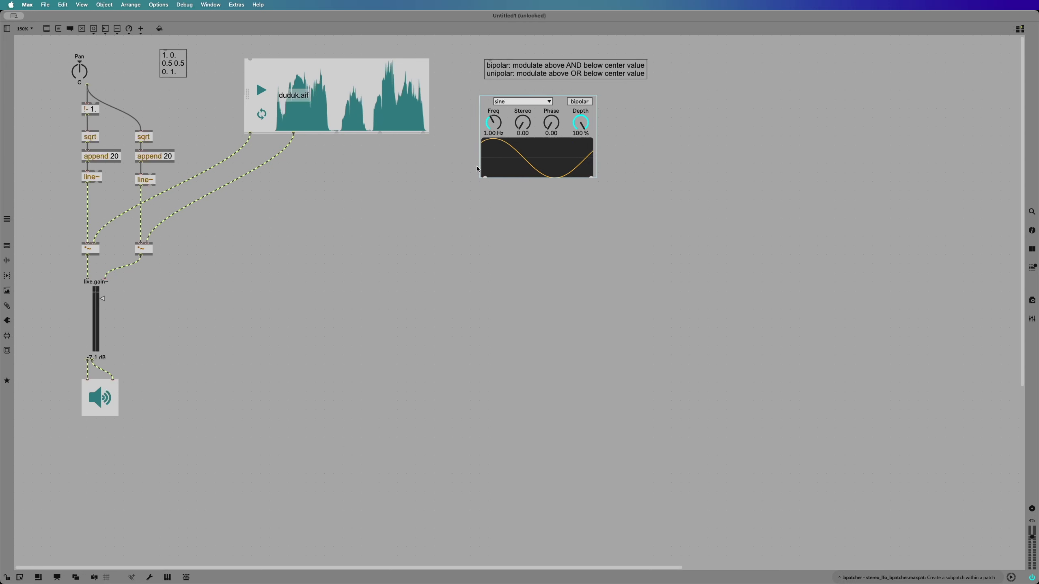
# Centre the LFO module under the bipolar/unipolar comment and place a new comment reading "-1. 1." beside the module
pyautogui.moveTo(538, 124); pyautogui.dragTo(542, 112)
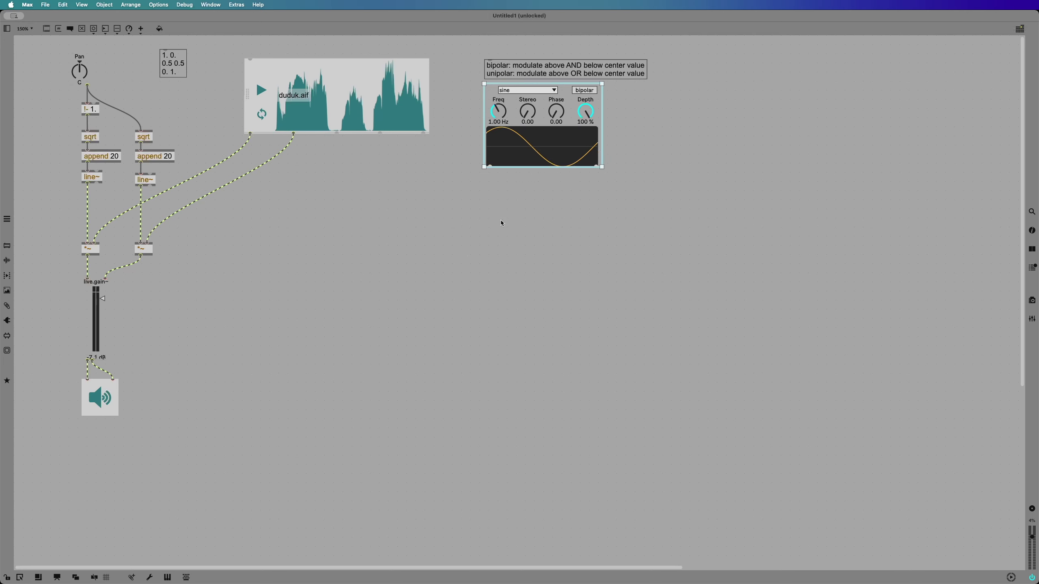
pyautogui.moveTo(539, 136); pyautogui.dragTo(562, 136)
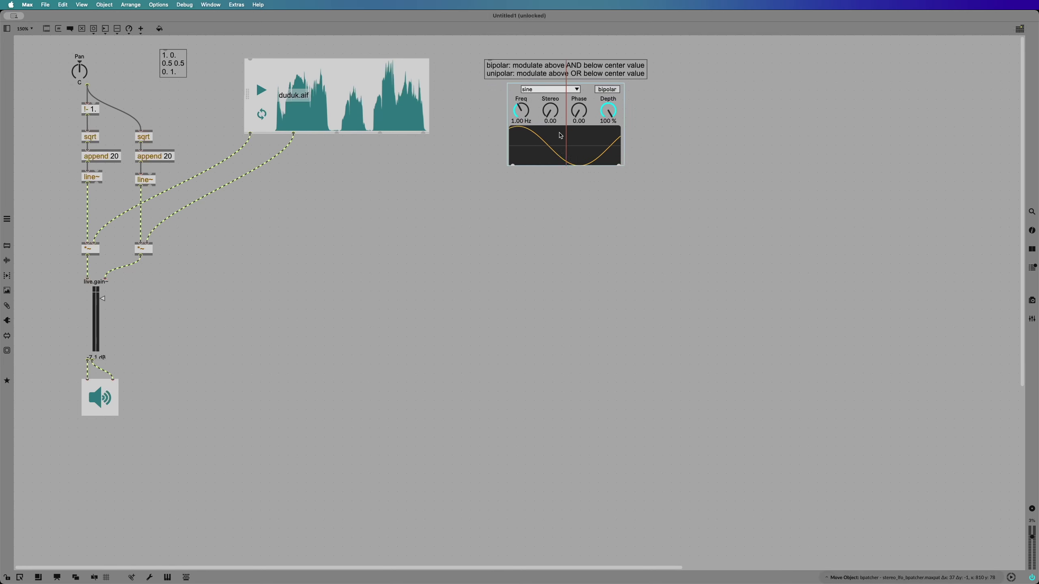
pyautogui.write('c')
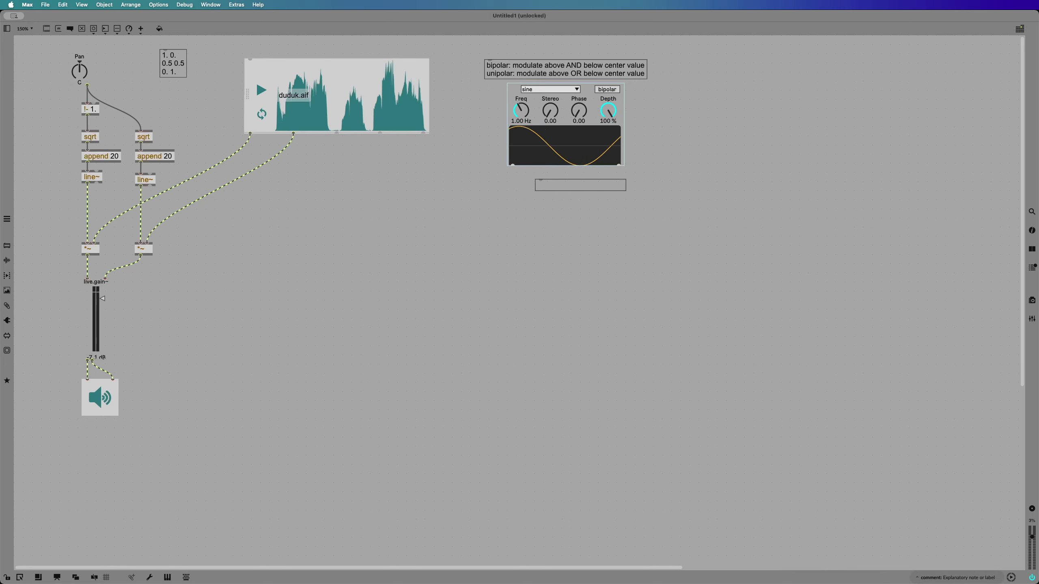
pyautogui.write('-1. 1.')
pyautogui.moveTo(563, 180); pyautogui.dragTo(682, 155)
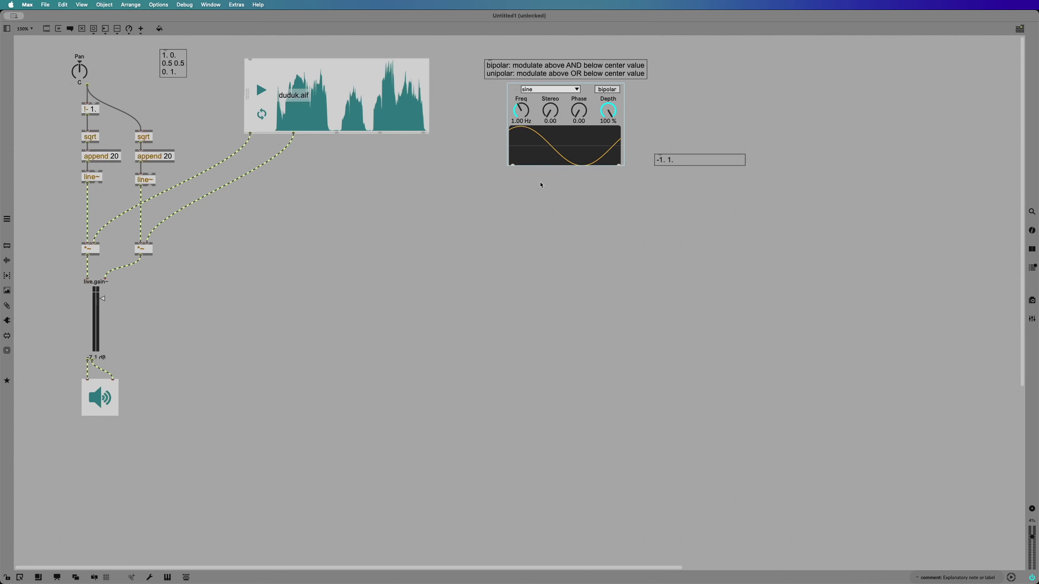
# Add a *~ 0.5 object under each LFO module outlet and connect each outlet to its multiplier
pyautogui.write('n')
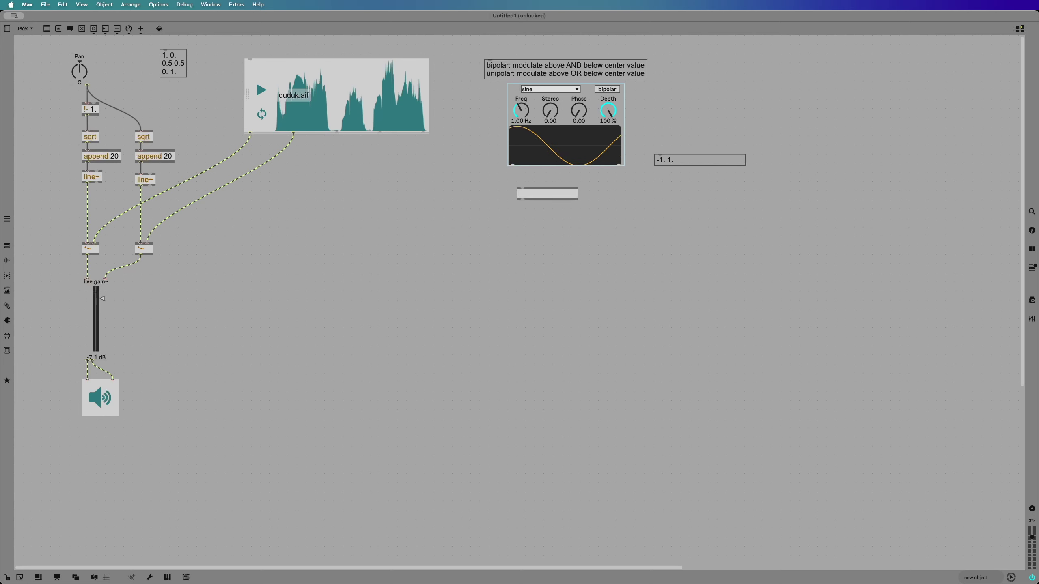
pyautogui.write('*~ 0')
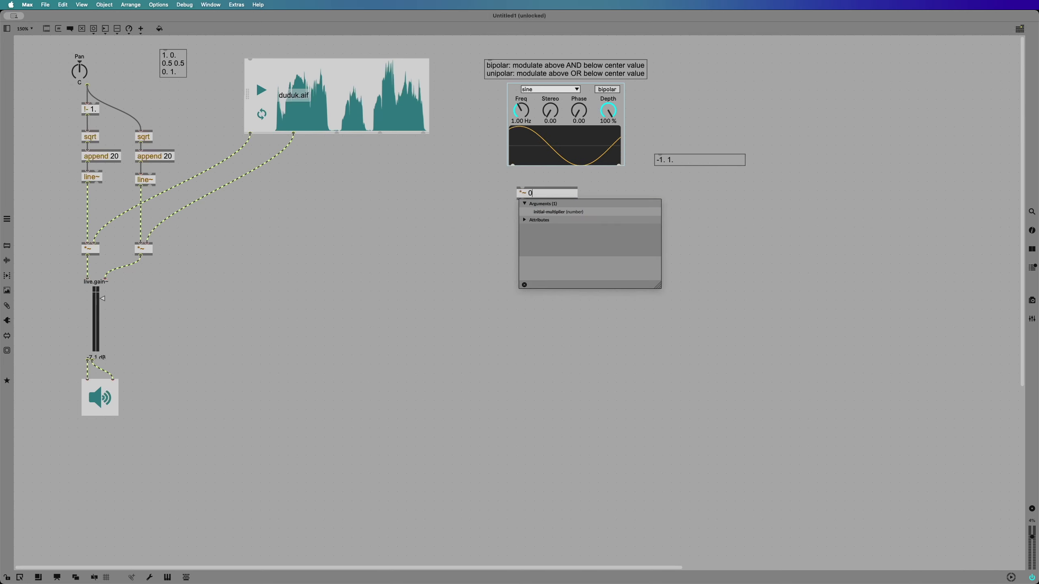
pyautogui.write('.5')
pyautogui.press('Return')
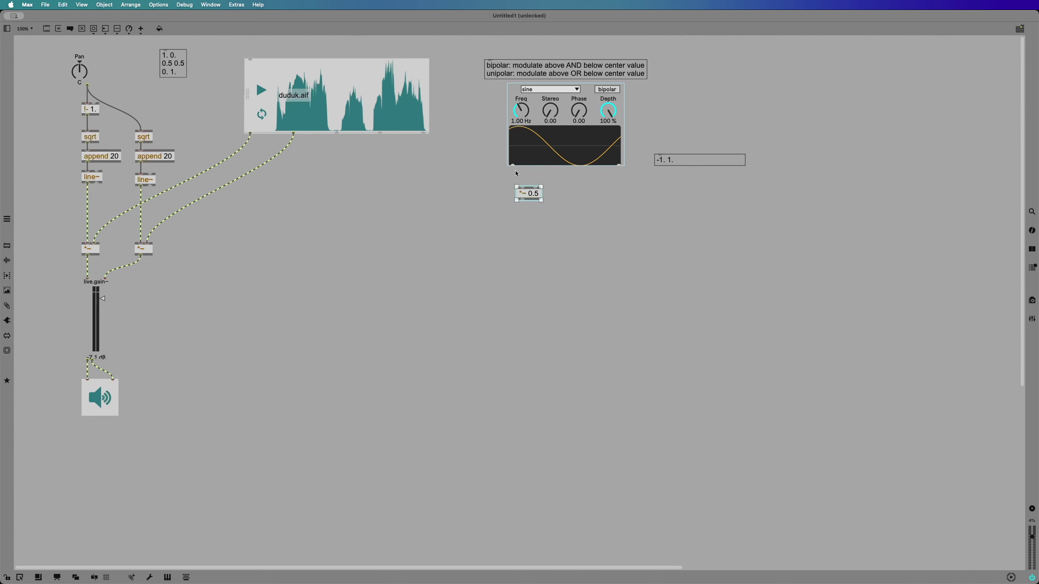
pyautogui.moveTo(514, 174); pyautogui.dragTo(624, 190)
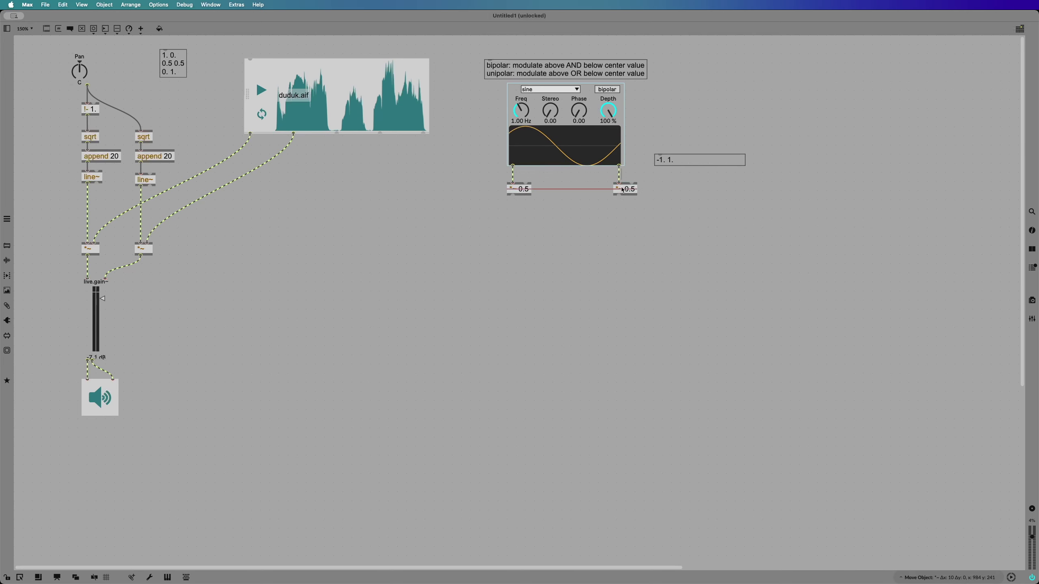
pyautogui.click(603, 201)
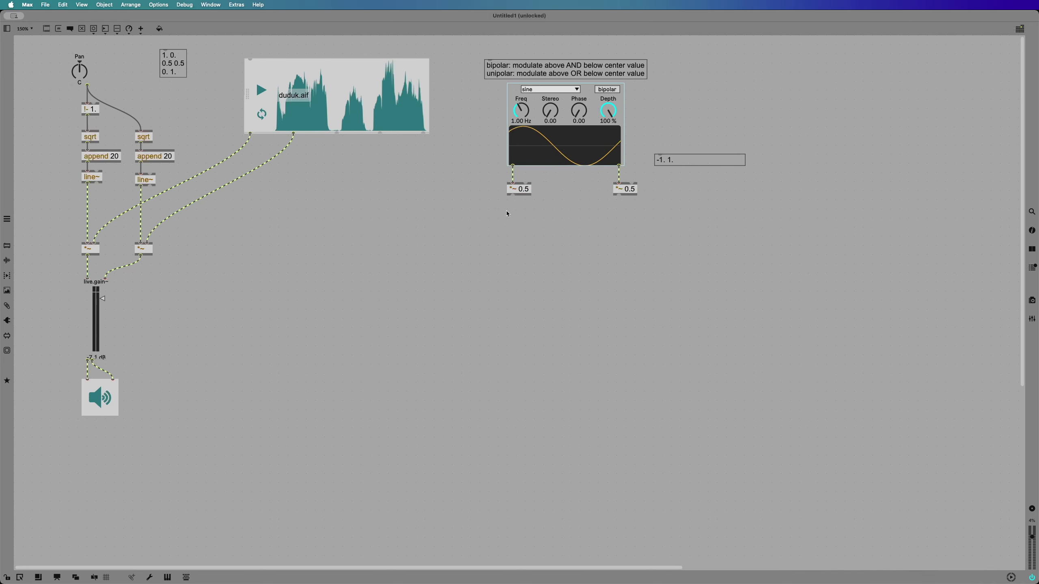
# Add a +~ 0.5 object below each *~ 0.5 object and connect each pair
pyautogui.write('n+~')
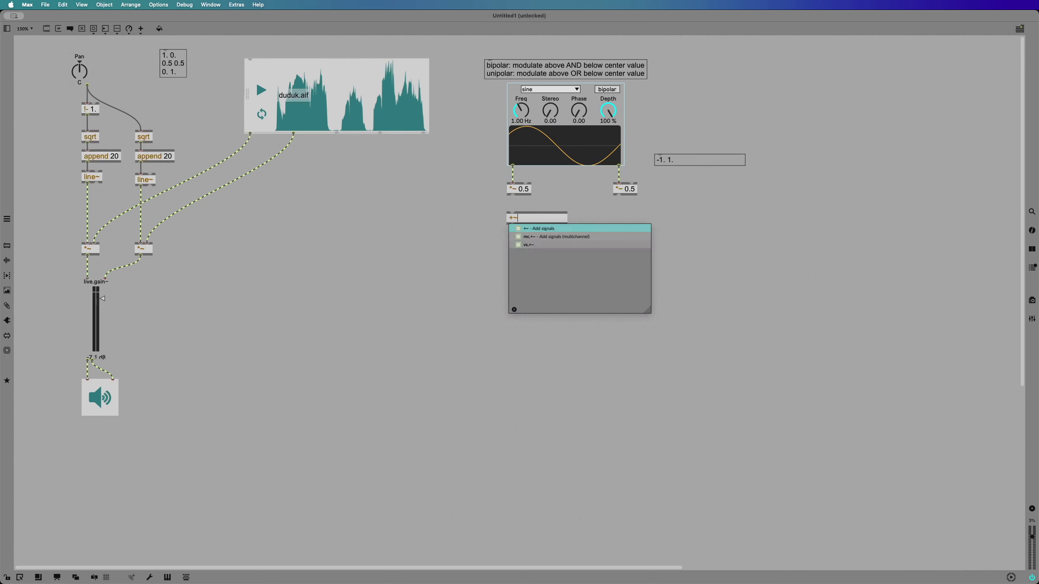
pyautogui.write(' 0.5')
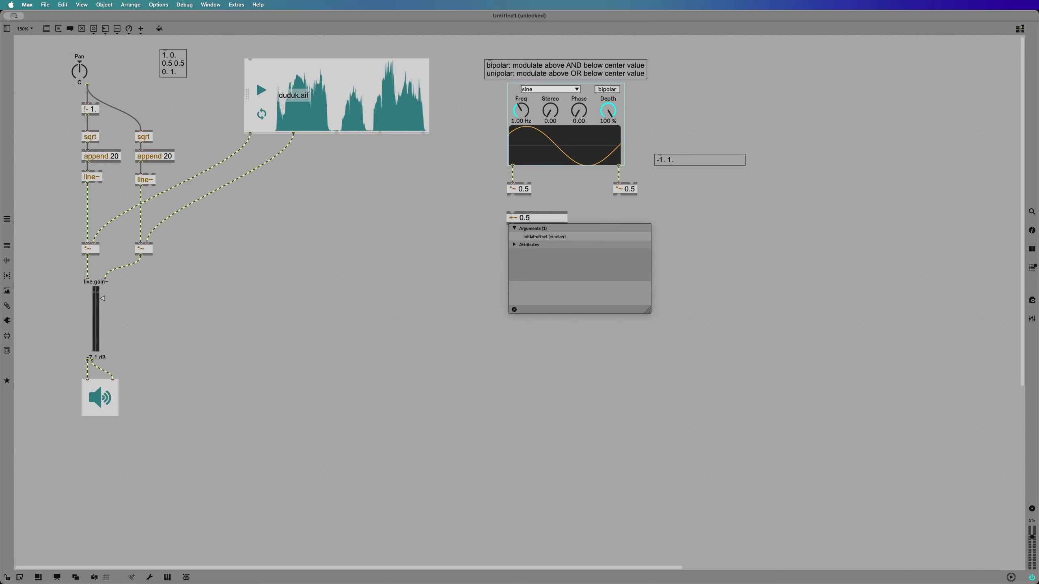
pyautogui.click(556, 191)
pyautogui.moveTo(513, 196); pyautogui.dragTo(625, 211)
# Add the lines "-0.5 0.5" and "0. 1." to the "-1. 1." comment, fit its width and place it between the two scaling chains
pyautogui.moveTo(677, 162); pyautogui.dragTo(680, 177)
pyautogui.doubleClick(680, 177)
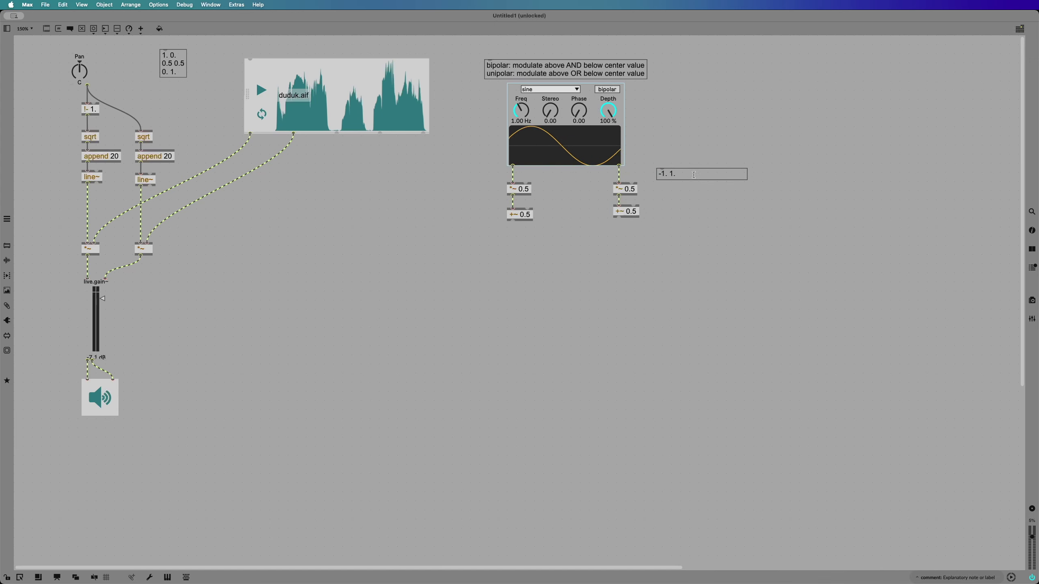
pyautogui.press('Return')
pyautogui.write('-')
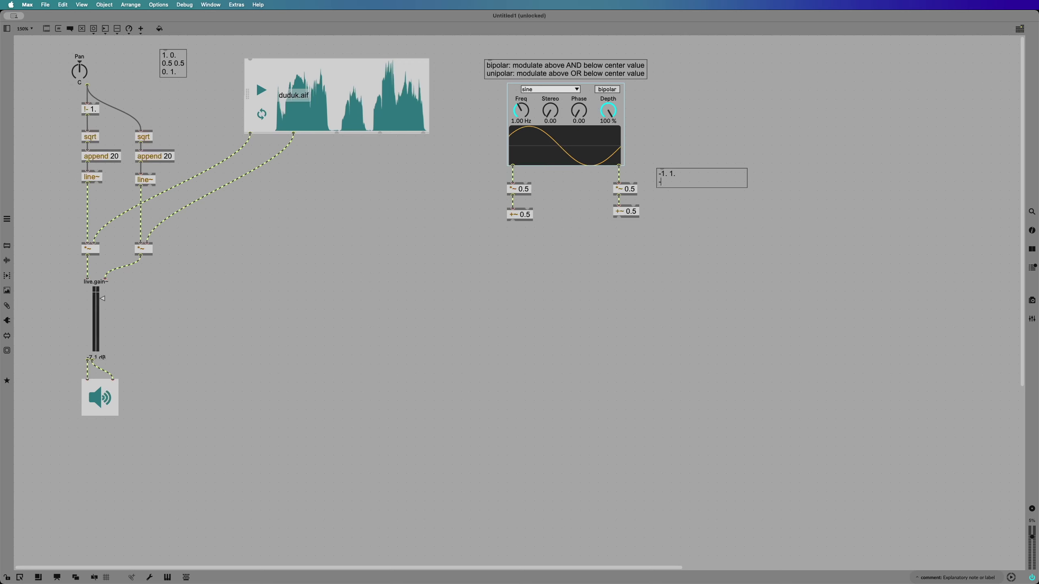
pyautogui.write('0.5 0.5')
pyautogui.press('Return')
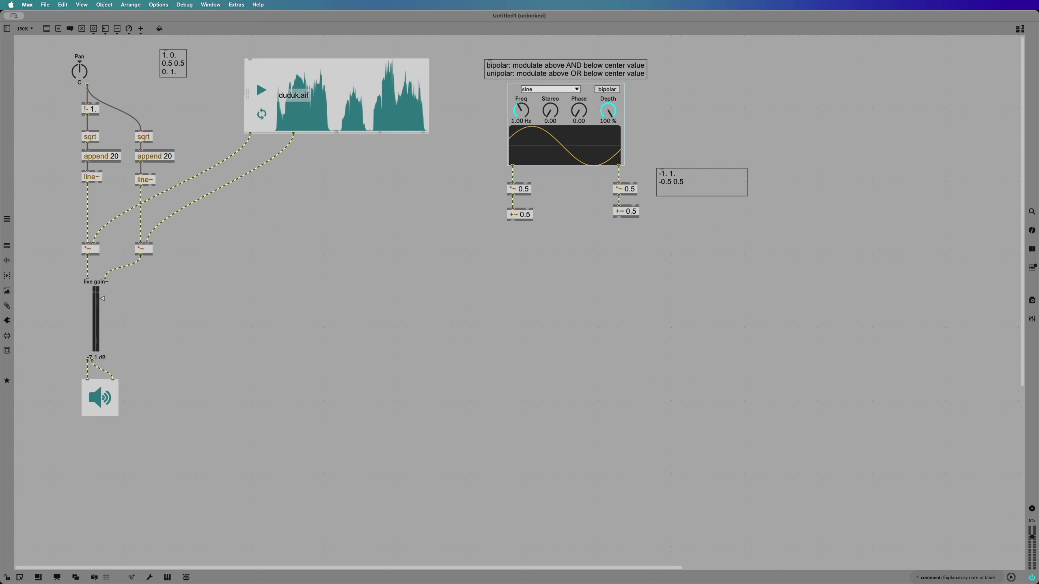
pyautogui.write('0. 1.')
pyautogui.press('super+j')
pyautogui.moveTo(658, 180); pyautogui.dragTo(560, 191)
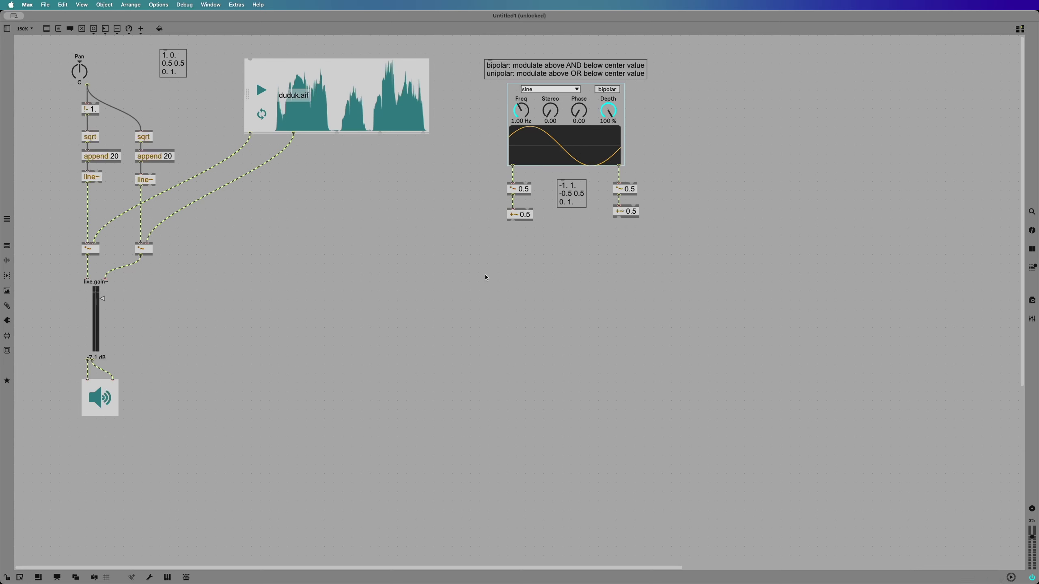
# Add two live.scope~ objects below the scaling chains and connect each +~ 0.5 output to its own scope
pyautogui.press('n')
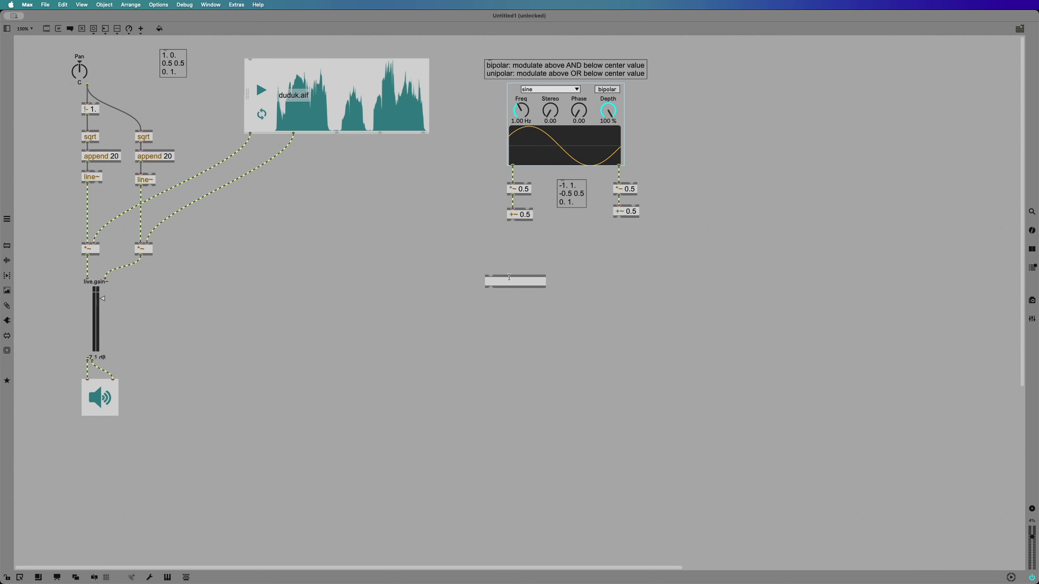
pyautogui.write('live')
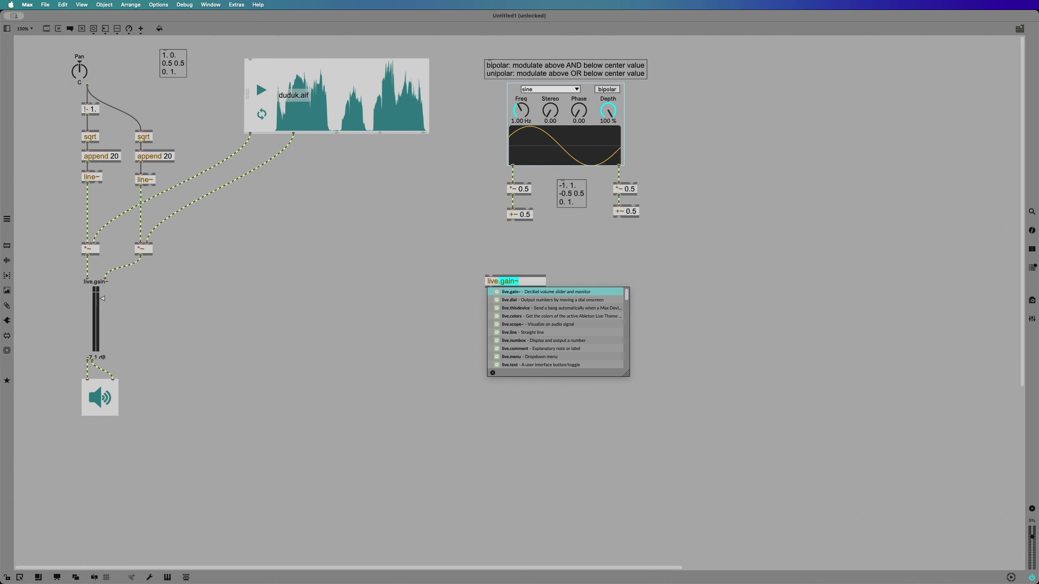
pyautogui.write('.scope~')
pyautogui.press('Return')
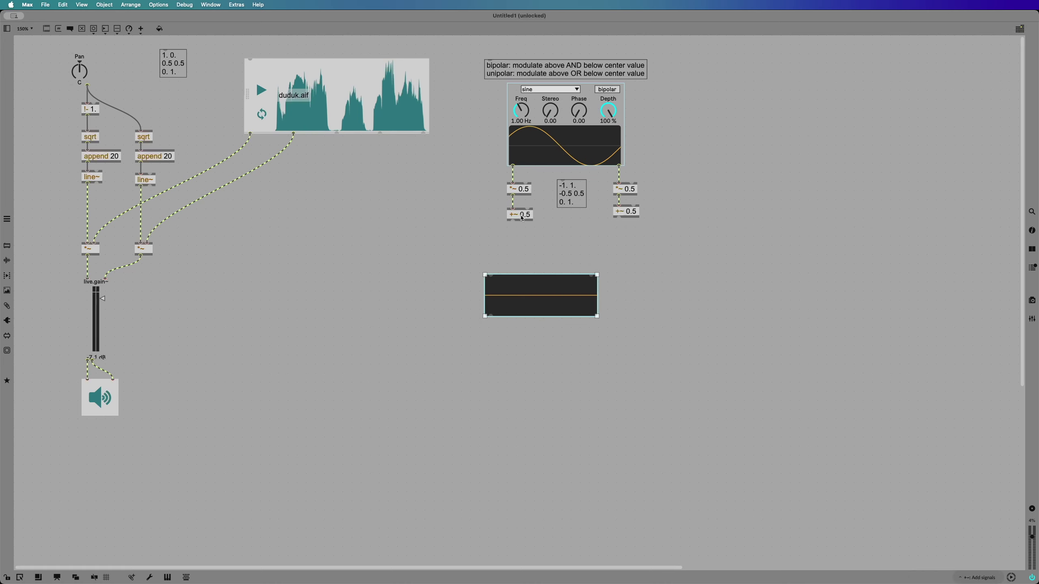
pyautogui.moveTo(513, 222); pyautogui.dragTo(657, 322)
pyautogui.moveTo(619, 221); pyautogui.dragTo(657, 326)
pyautogui.moveTo(569, 318); pyautogui.dragTo(581, 330)
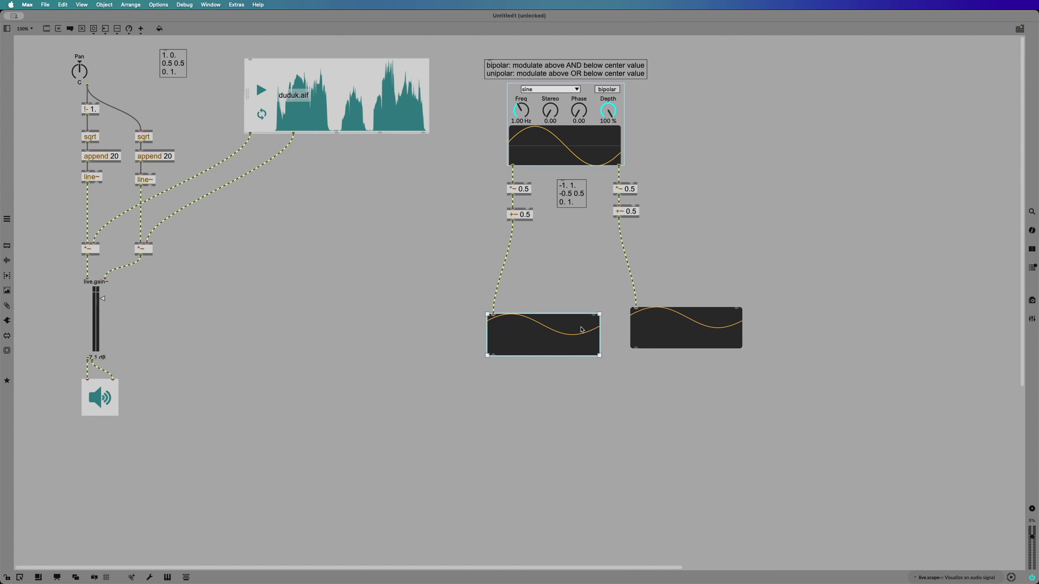
pyautogui.click(486, 260)
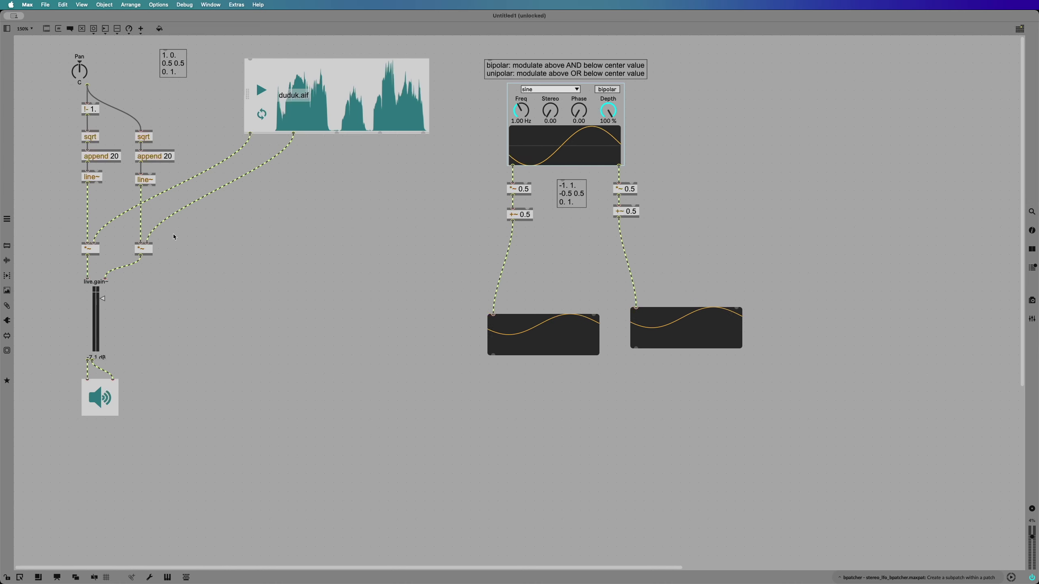
# Lower the live.gain~ level to -8.0 dB and delete the cords running from both line~ objects to the *~ multipliers
pyautogui.press('super+e')
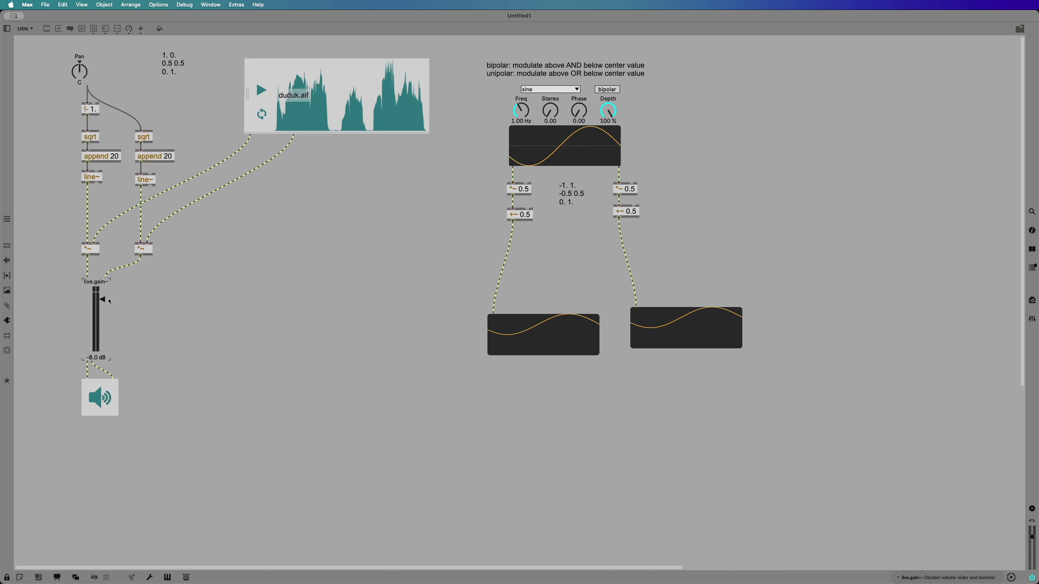
pyautogui.press('super+e')
pyautogui.click(161, 227)
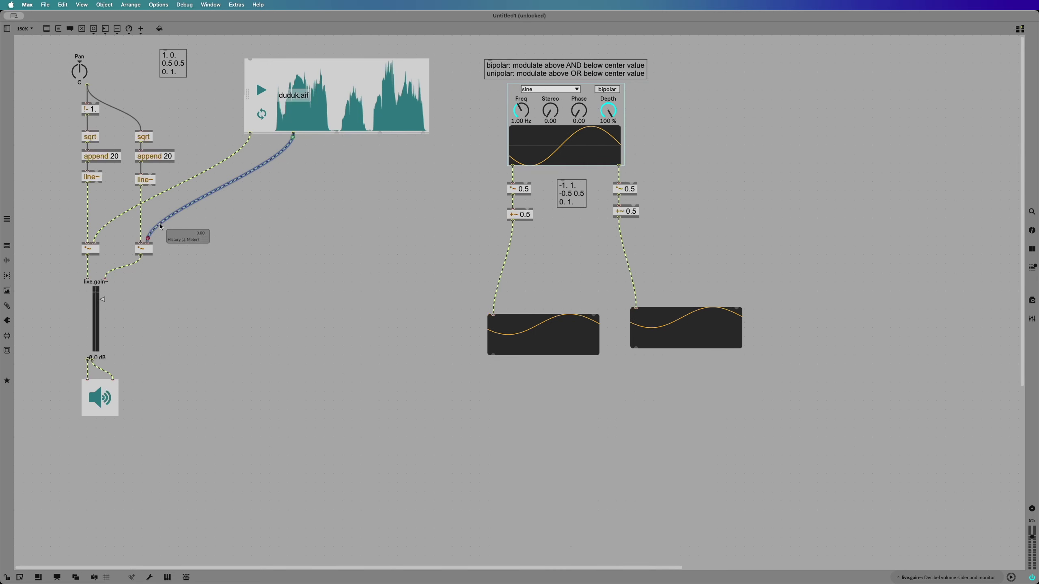
pyautogui.click(141, 218)
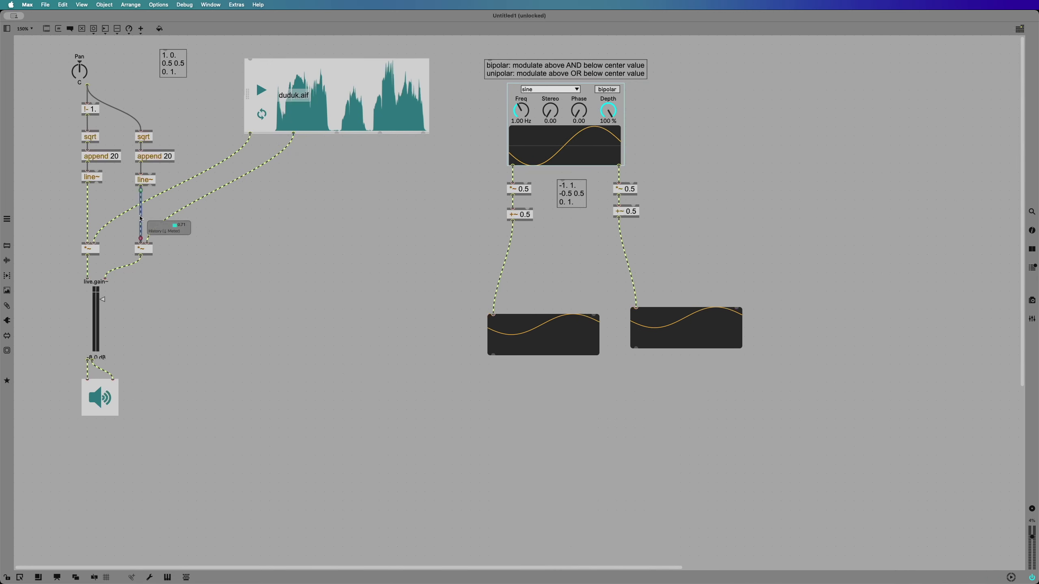
pyautogui.press('BackSpace')
pyautogui.click(87, 203)
pyautogui.press('BackSpace')
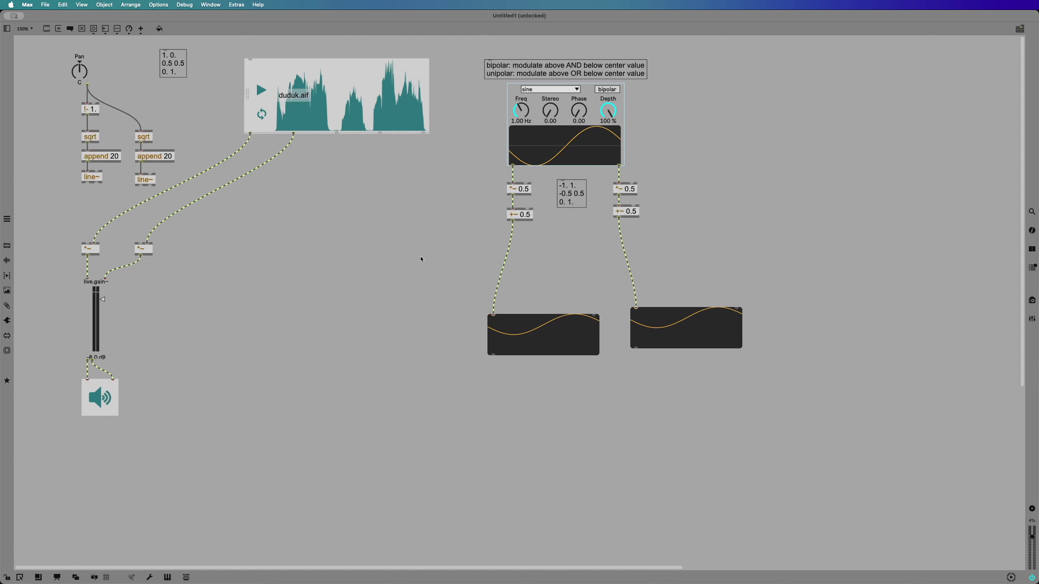
# Connect both +~ 0.5 outputs to the panner's two *~ multipliers, lock the patch and start playing duduk.aif
pyautogui.moveTo(513, 221); pyautogui.dragTo(619, 218)
pyautogui.press('super+e')
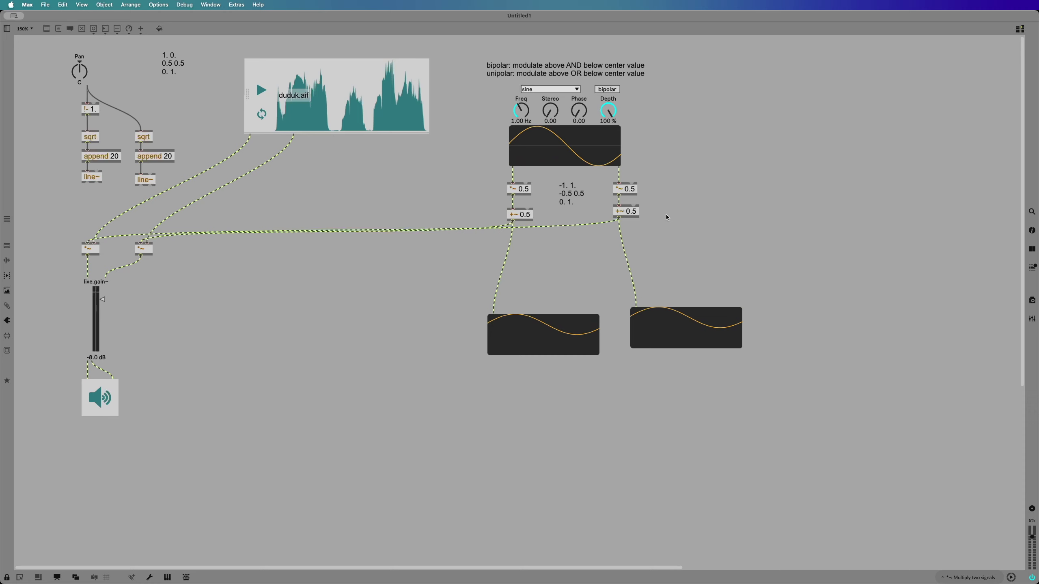
pyautogui.click(261, 91)
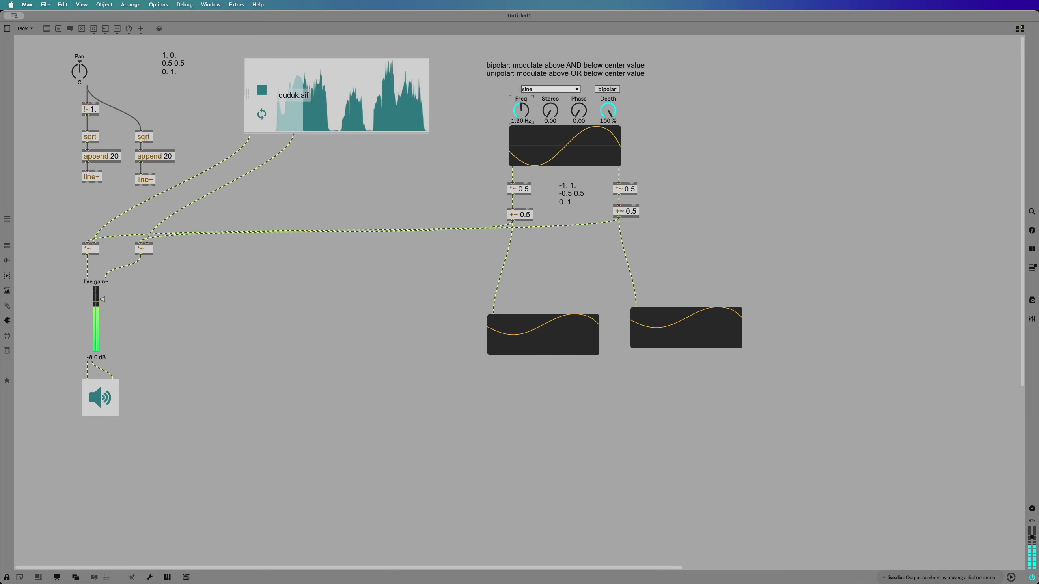
# Set the LFO's Freq to 7.49 Hz and try out Stereo, Phase and Depth, returning them to 0.00, 0.00 and 100 %
pyautogui.moveTo(521, 110); pyautogui.dragTo(521, 131)
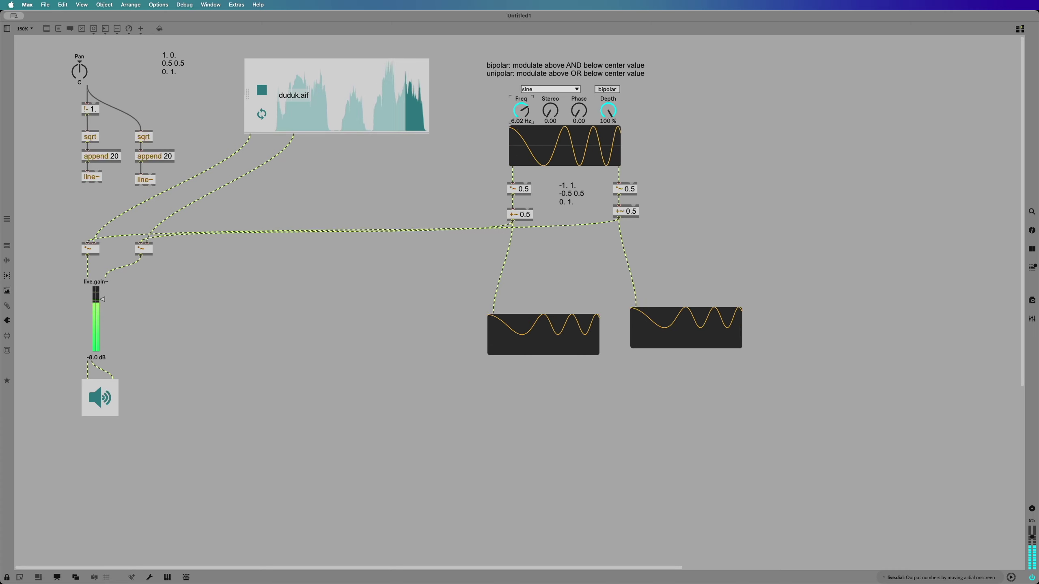
pyautogui.moveTo(551, 110); pyautogui.dragTo(575, 114)
pyautogui.doubleClick(550, 110)
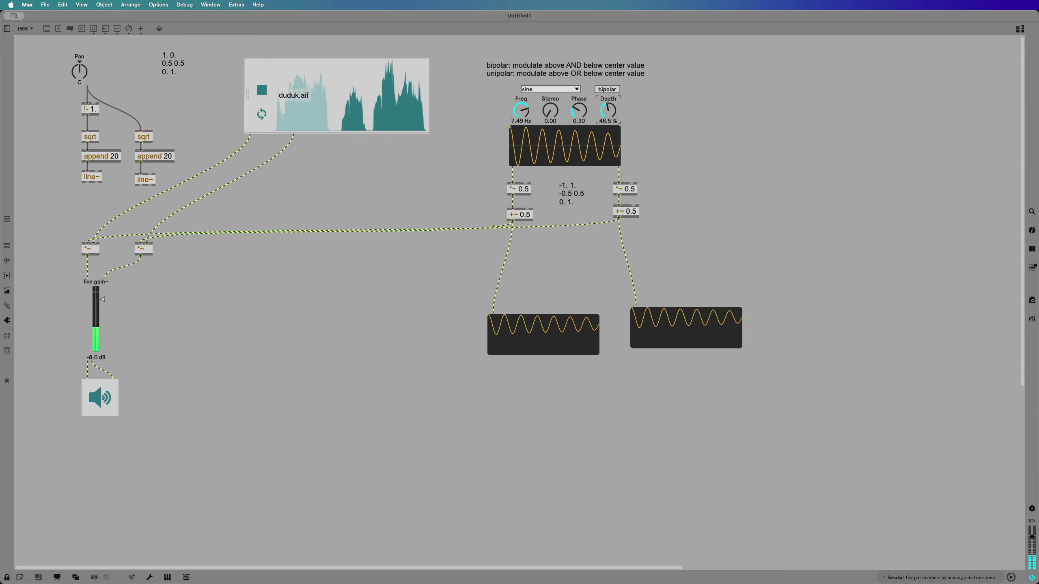
pyautogui.moveTo(608, 110); pyautogui.dragTo(608, 94)
pyautogui.doubleClick(578, 111)
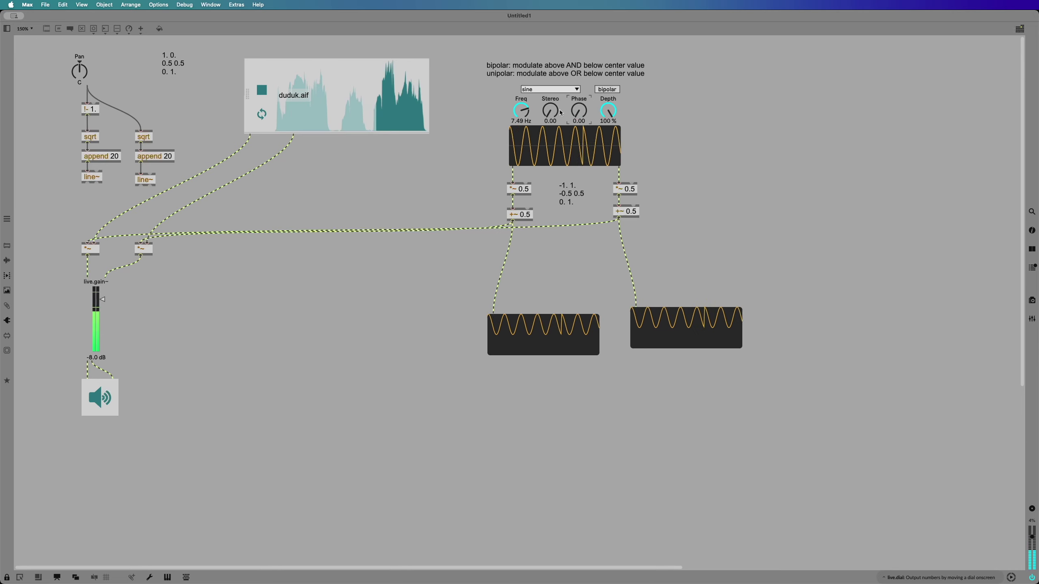
pyautogui.moveTo(551, 111); pyautogui.dragTo(551, 92)
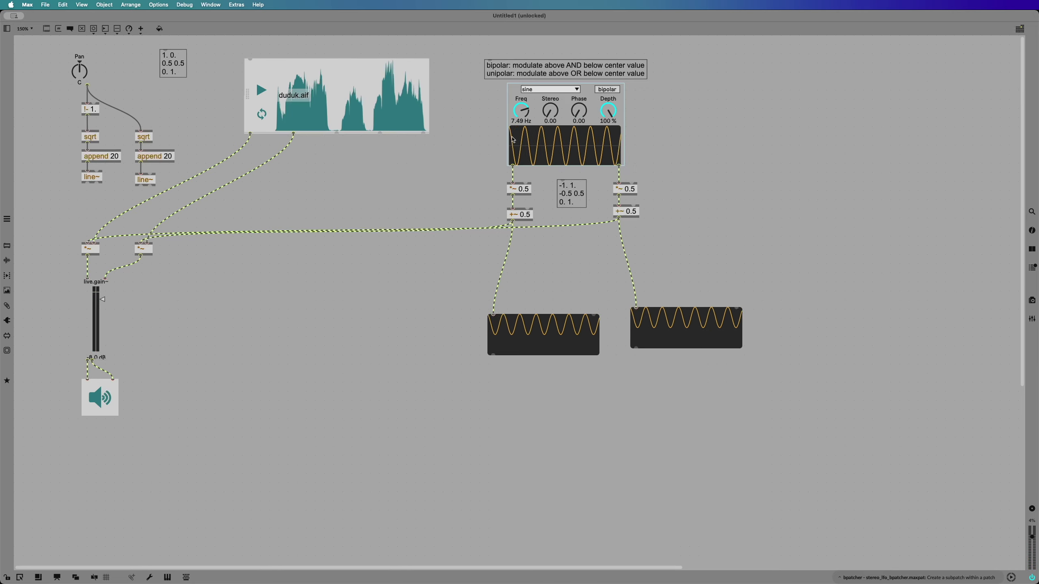
# Add a slide~ object beside the scaling chains and delete the cords from the +~ 0.5 objects to the panner's *~ multipliers
pyautogui.press('super+e')
pyautogui.press('super+e')
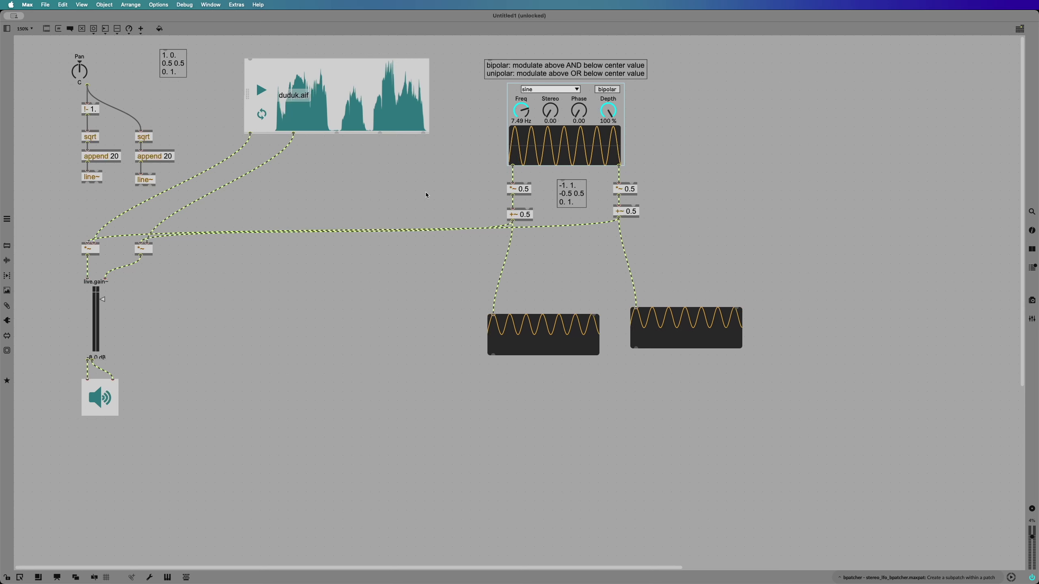
pyautogui.write('nslide~')
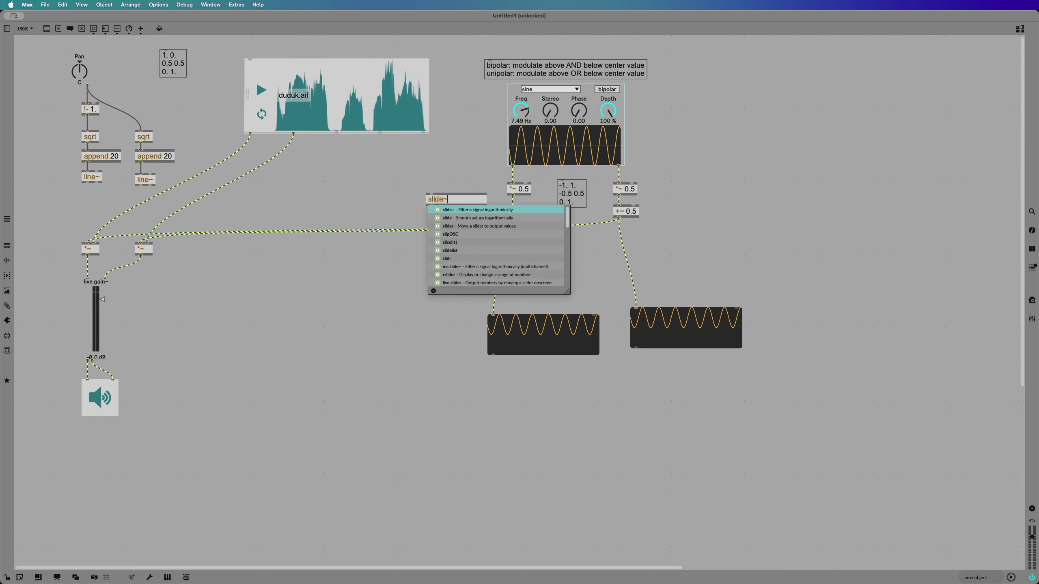
pyautogui.press('Return')
pyautogui.moveTo(436, 205); pyautogui.dragTo(497, 231)
pyautogui.press('BackSpace')
# Delete the two scope cords and place a slide~ under each +~ 0.5, connecting each pair
pyautogui.click(620, 235)
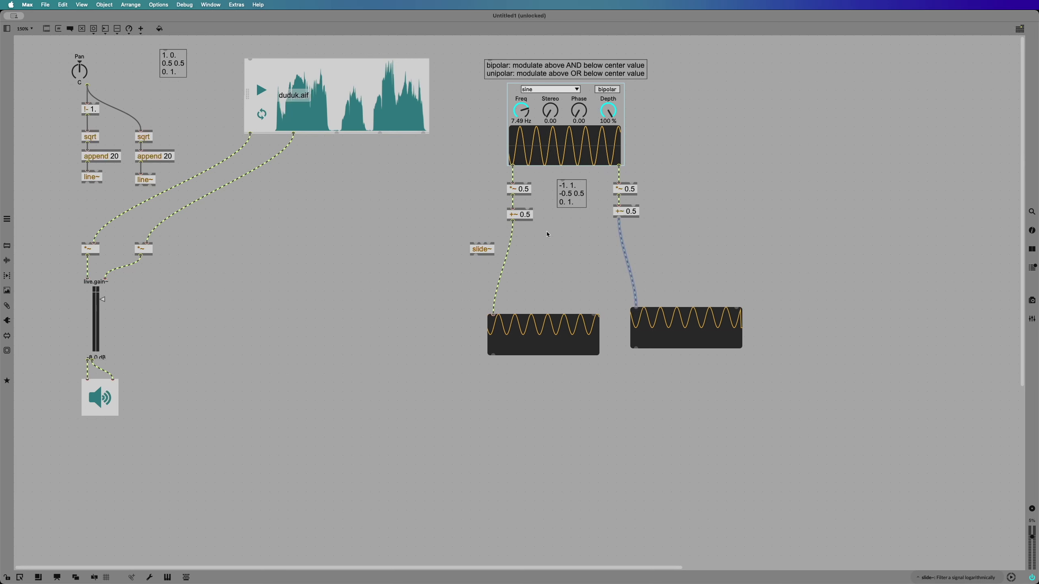
pyautogui.press('BackSpace')
pyautogui.click(510, 239)
pyautogui.press('BackSpace')
pyautogui.moveTo(486, 249); pyautogui.dragTo(624, 243)
# Add a mstosamps~ object fed by a float number box and connect it to the slide-up and slide-down inlets of both slide~ objects
pyautogui.click(404, 193)
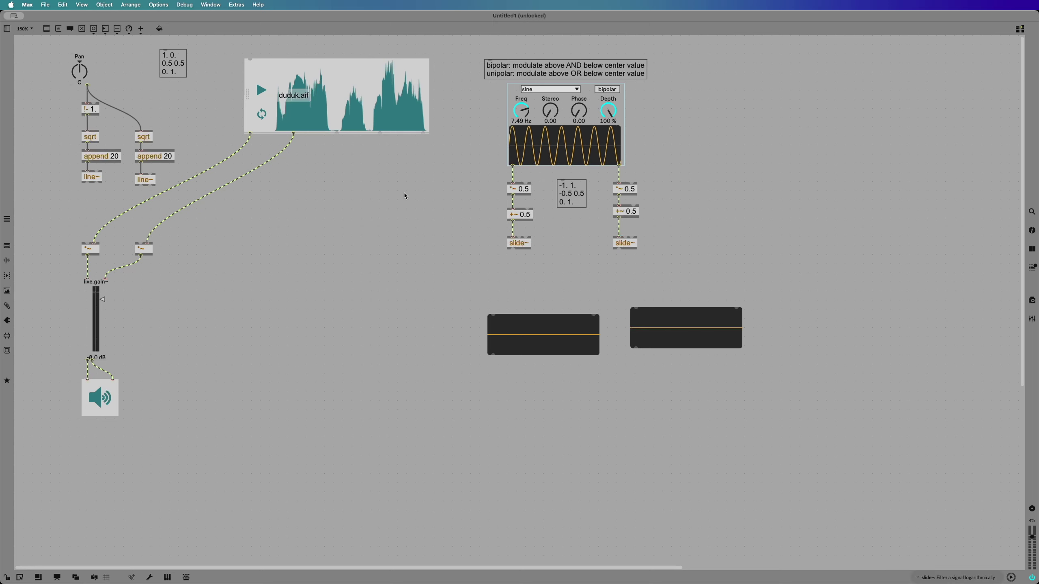
pyautogui.write('nms')
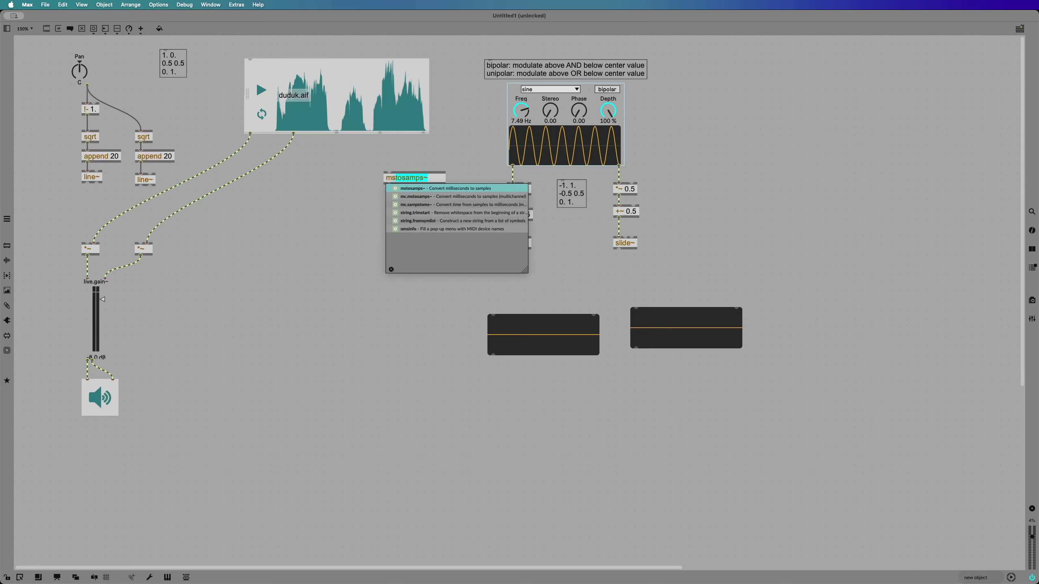
pyautogui.press('Return')
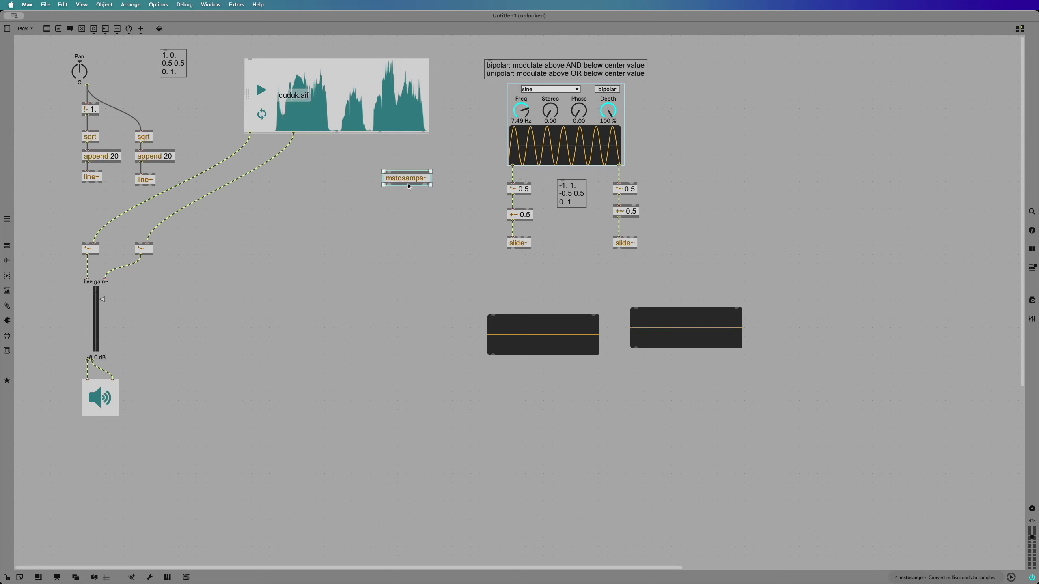
pyautogui.moveTo(409, 184); pyautogui.dragTo(415, 211)
pyautogui.click(398, 166)
pyautogui.press('f')
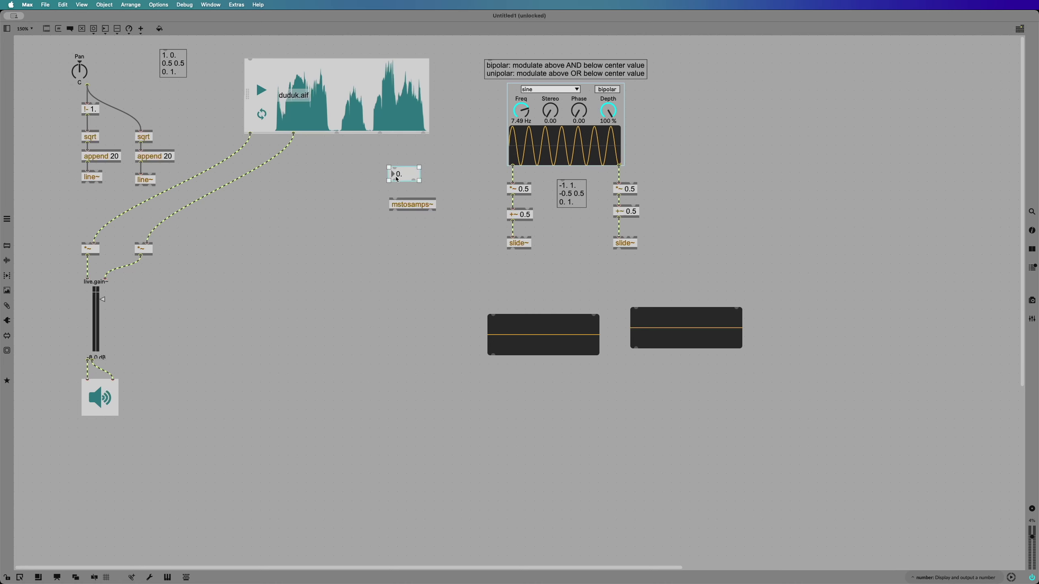
pyautogui.moveTo(409, 205); pyautogui.dragTo(408, 202)
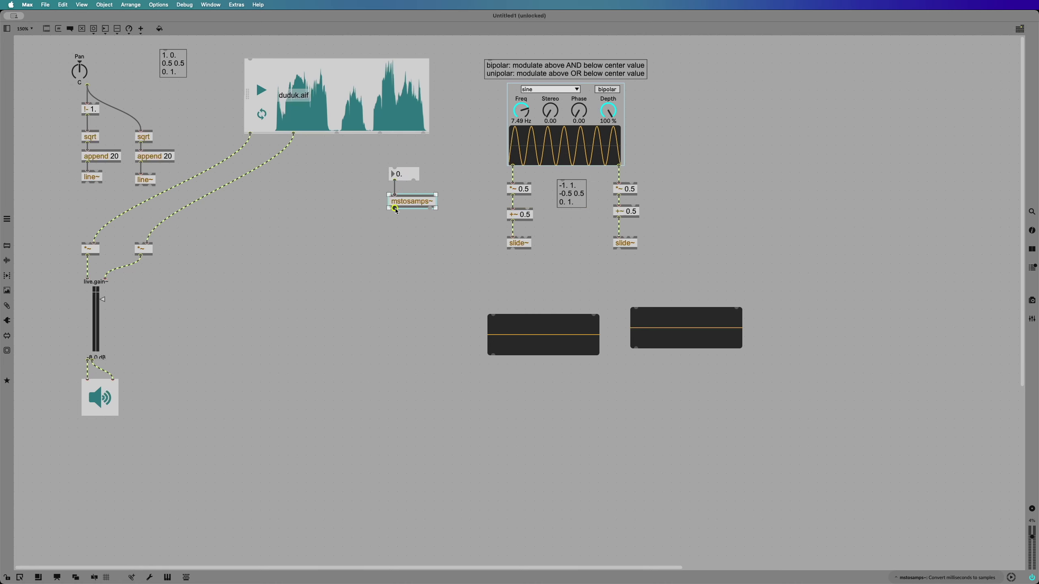
pyautogui.moveTo(480, 230); pyautogui.dragTo(629, 240)
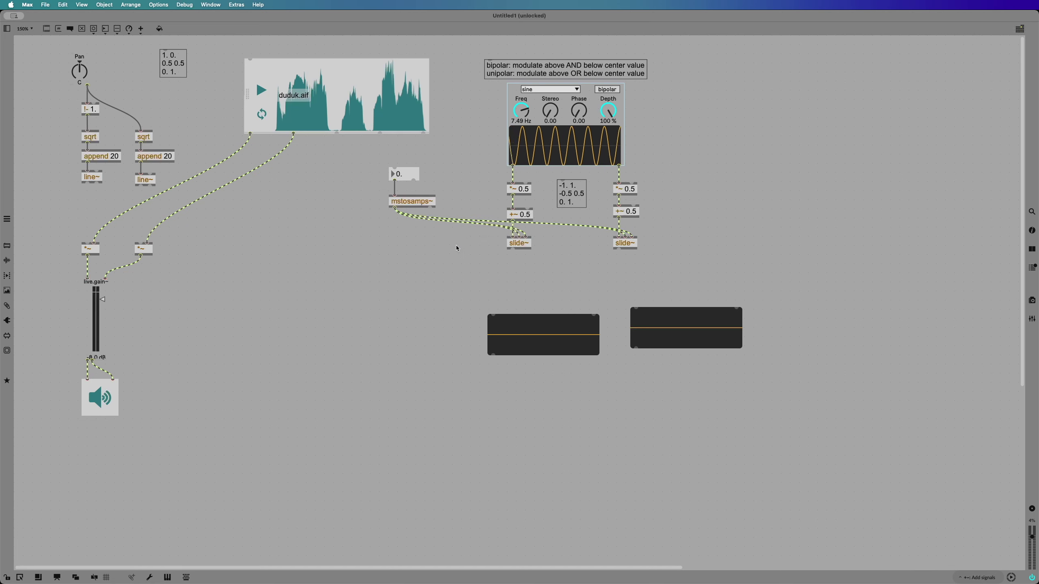
# Connect each slide~ output to its scope and to one of the panner's *~ multipliers
pyautogui.moveTo(513, 251); pyautogui.dragTo(494, 311)
pyautogui.moveTo(619, 254); pyautogui.dragTo(636, 305)
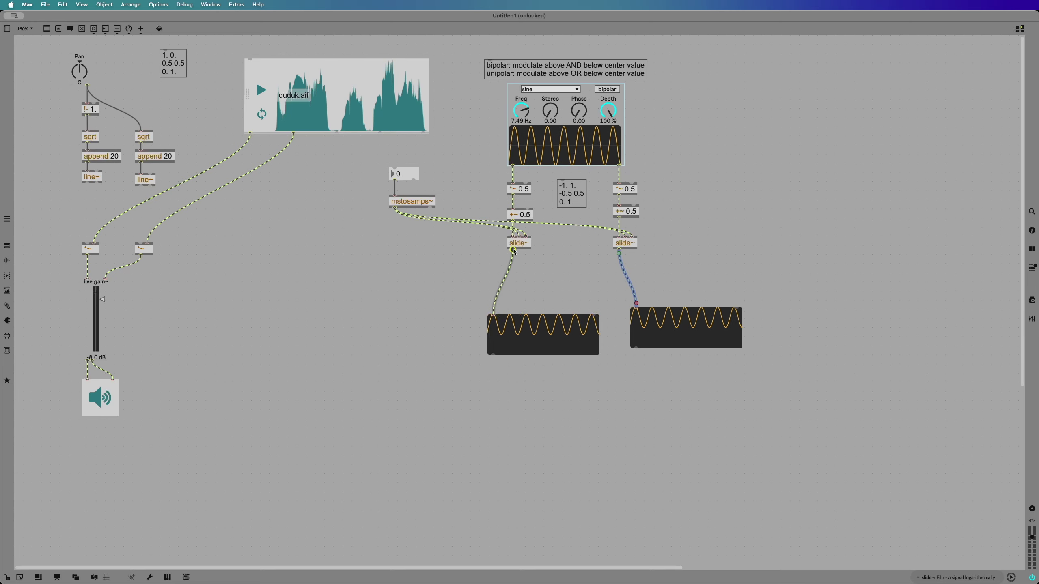
pyautogui.moveTo(513, 250); pyautogui.dragTo(137, 244)
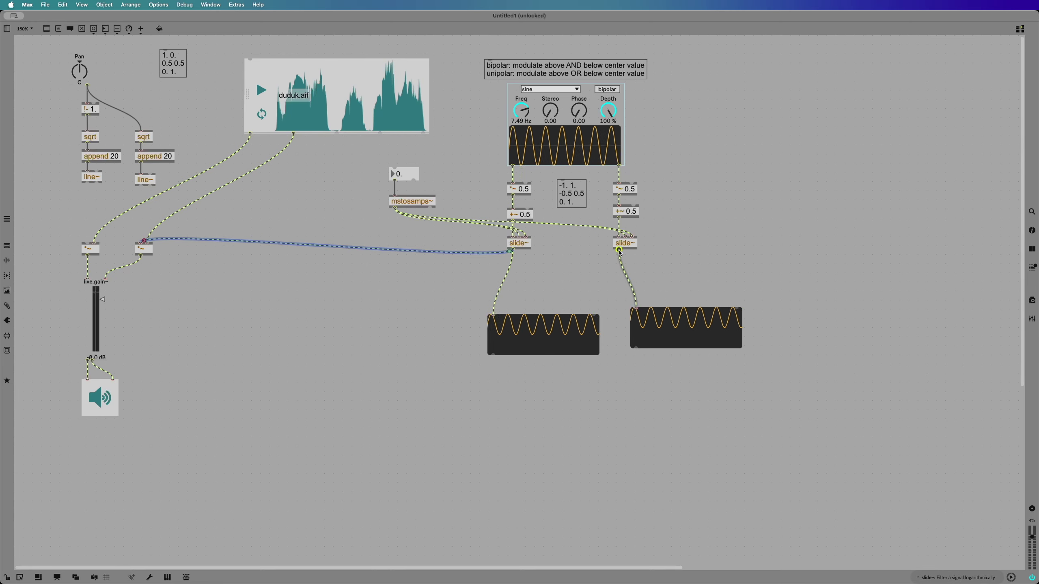
pyautogui.moveTo(619, 250); pyautogui.dragTo(95, 243)
# Lock the patch and set the number box feeding mstosamps~ to 20
pyautogui.press('super+e')
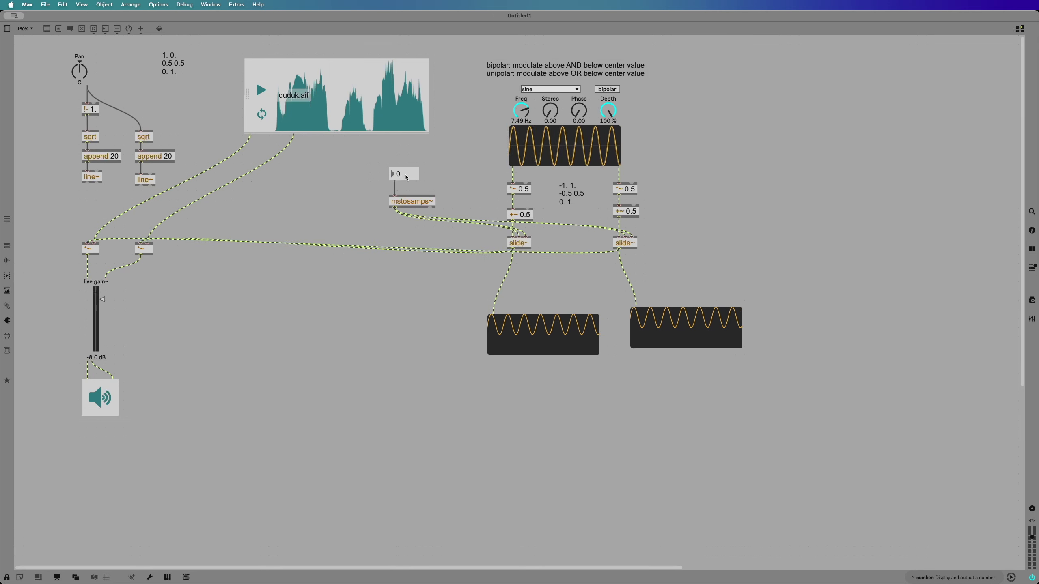
pyautogui.click(404, 171)
pyautogui.write('20')
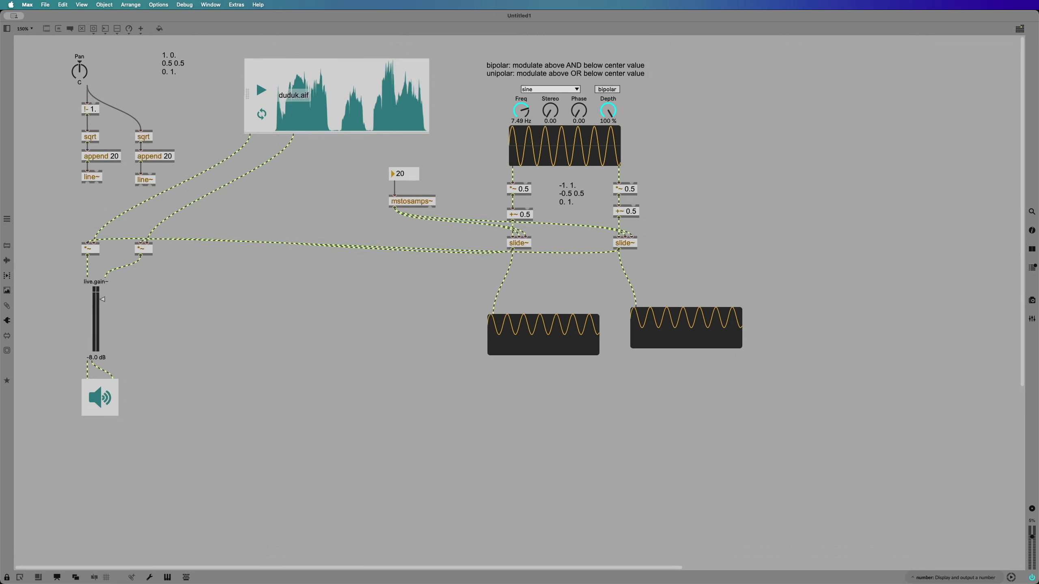
pyautogui.press('Return')
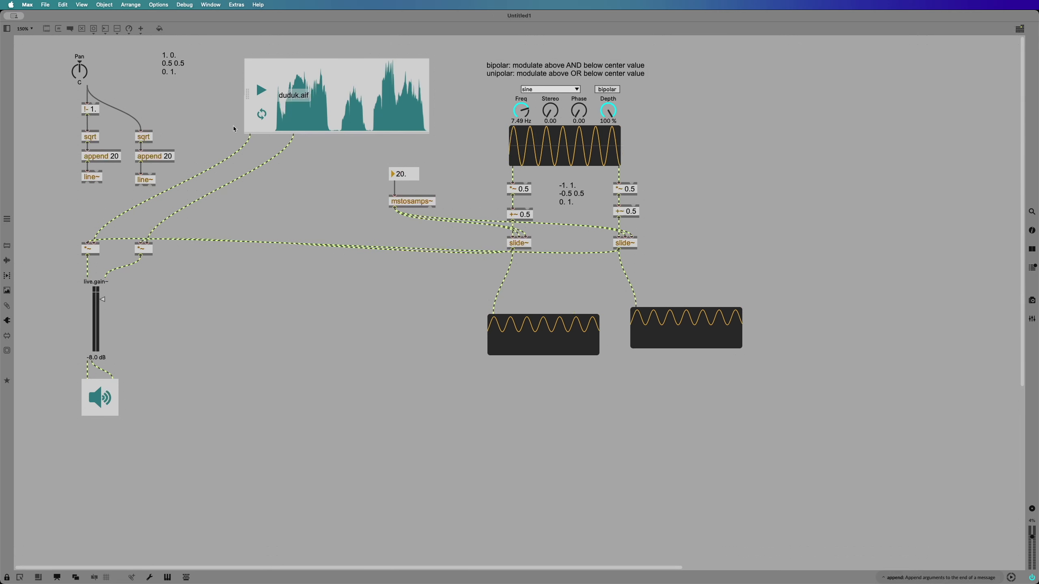
# Play duduk.aif and sweep the LFO's Phase dial to test the smoothed modulation, returning Phase to 0.00
pyautogui.click(261, 90)
pyautogui.moveTo(578, 111)
pyautogui.mouseDown()
pyautogui.moveTo(578, 94)
pyautogui.moveTo(579, 110)
pyautogui.mouseUp()
pyautogui.click(263, 90)
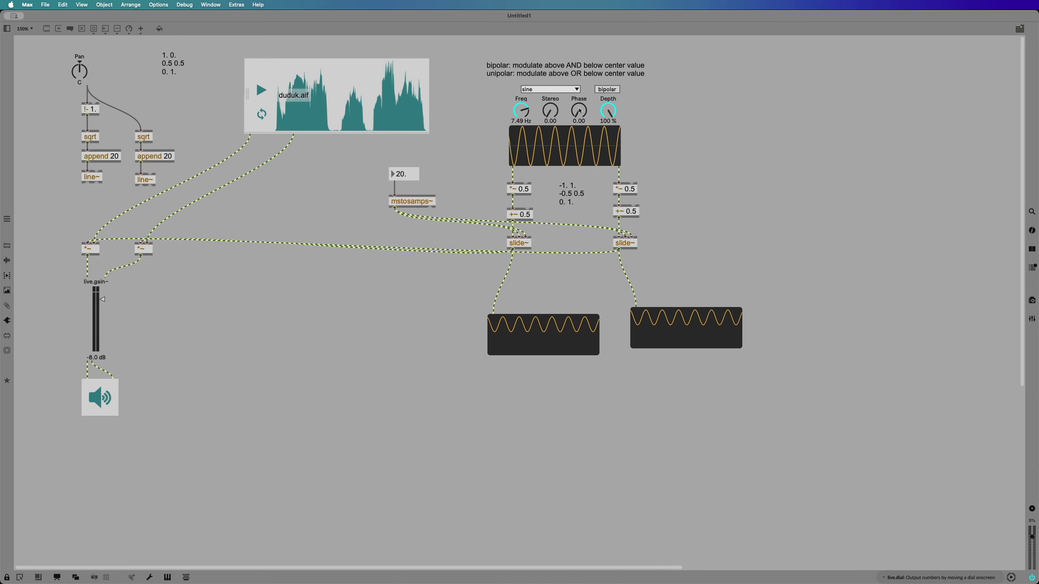
pyautogui.moveTo(579, 110); pyautogui.dragTo(579, 110)
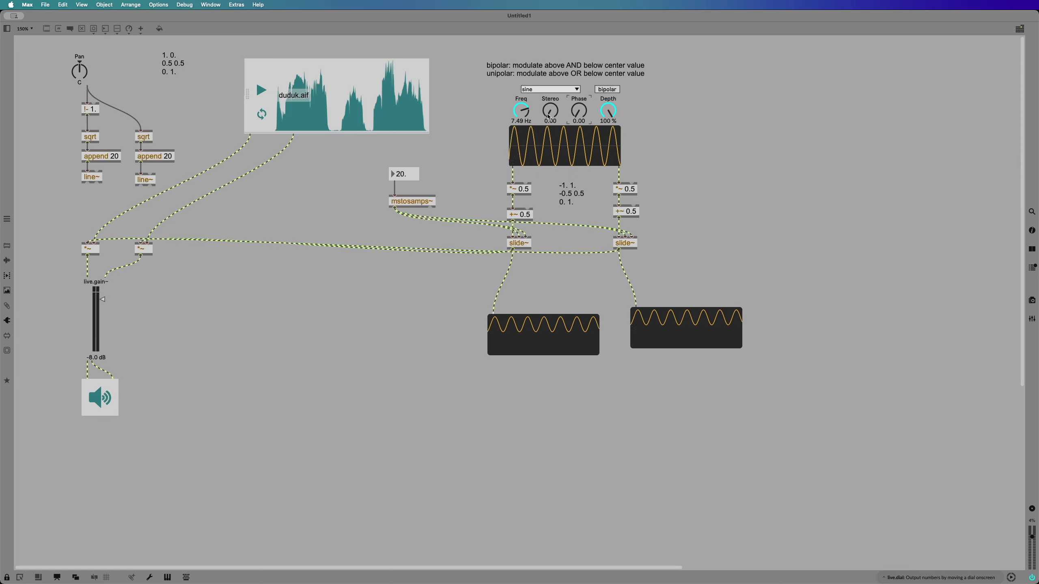
# Set the LFO's Stereo to 0.34 and Freq to 2.70 Hz, leaving the waveform on sine
pyautogui.moveTo(550, 111); pyautogui.dragTo(551, 102)
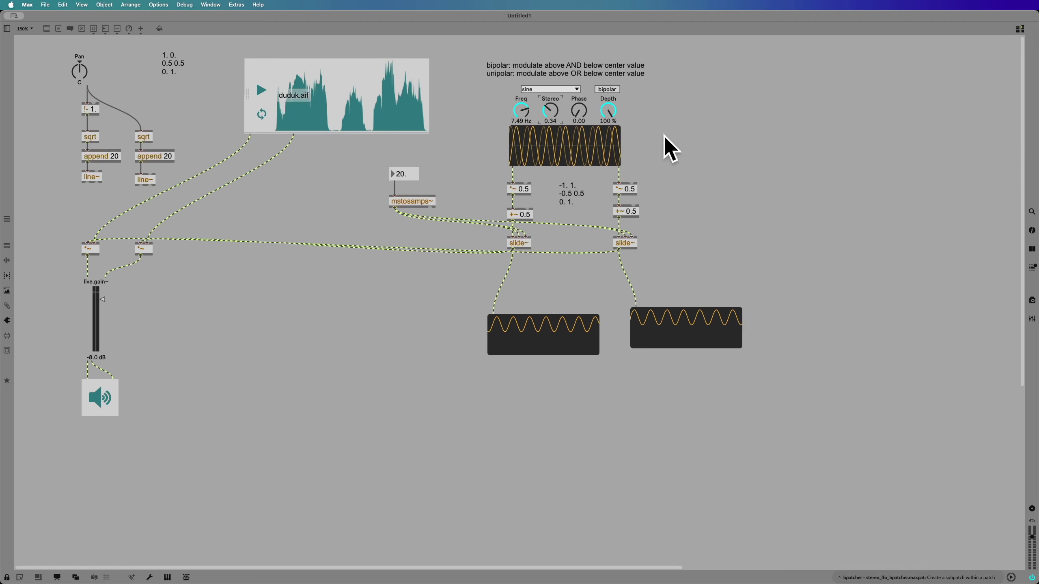
pyautogui.moveTo(518, 120); pyautogui.dragTo(518, 131)
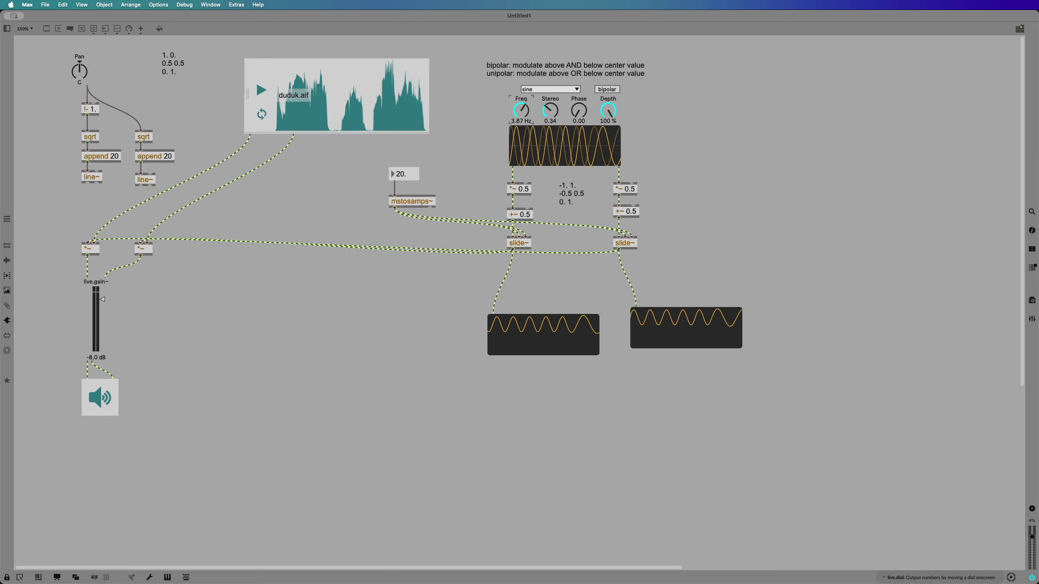
pyautogui.click(548, 91)
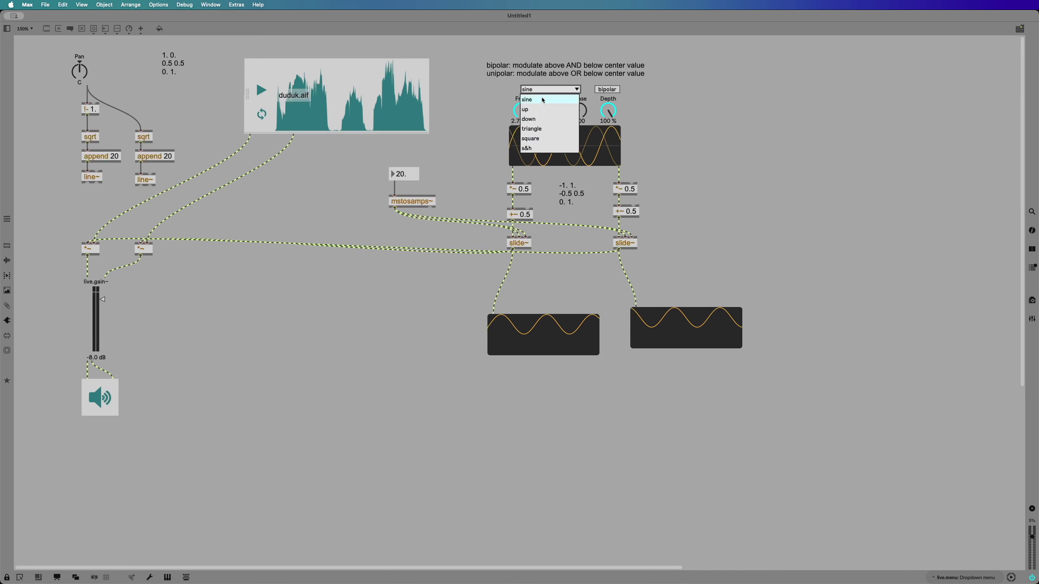
pyautogui.click(482, 121)
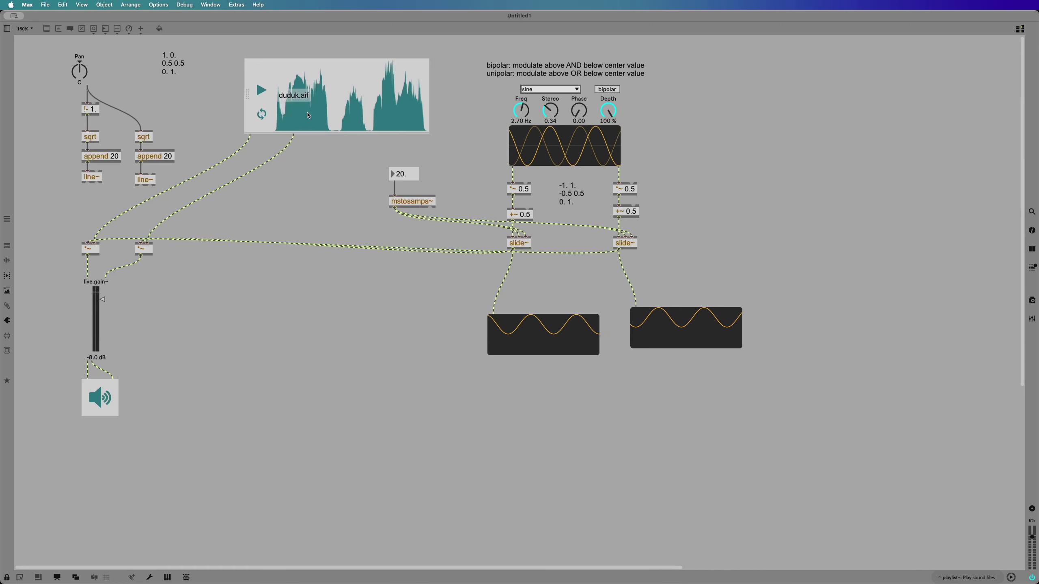